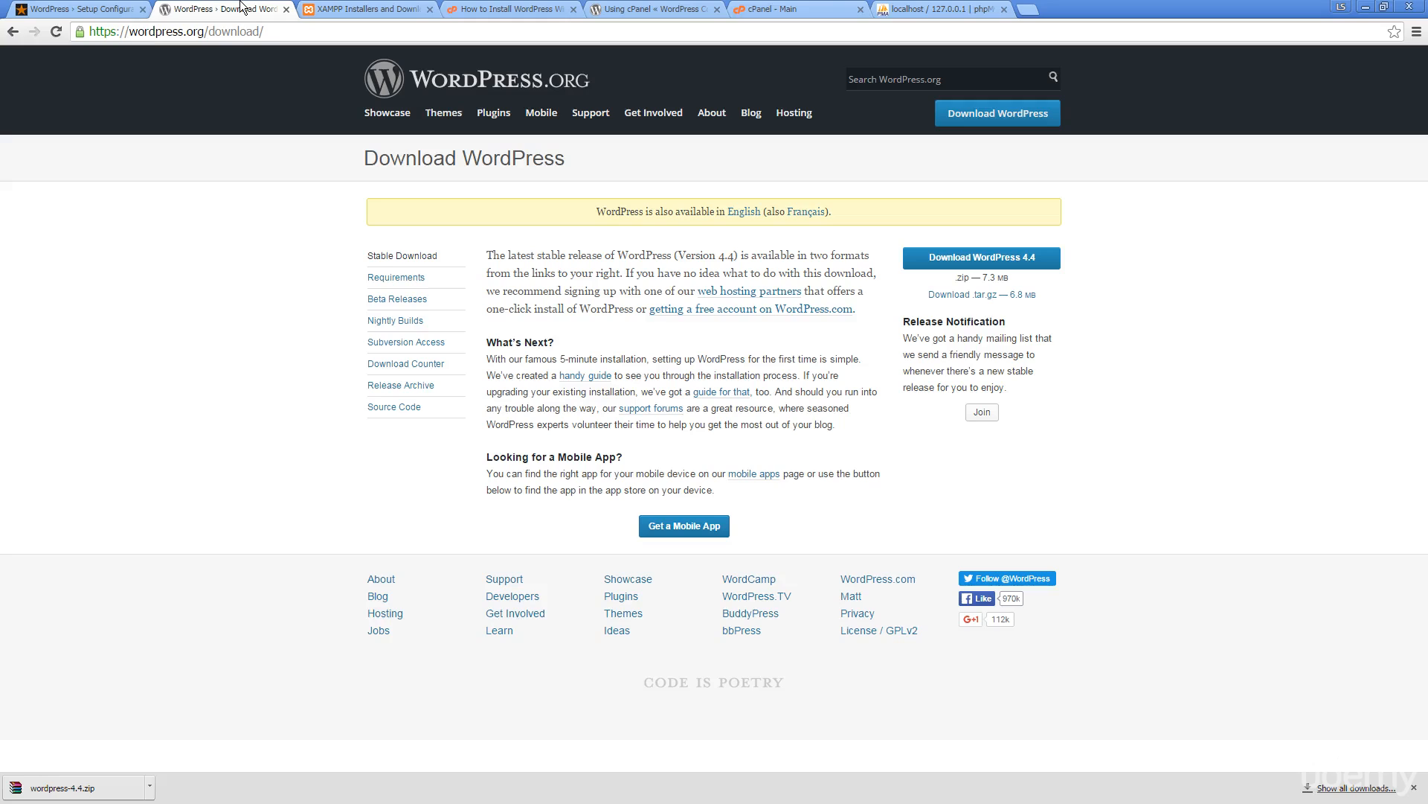
Switch to the XAMPP Installers and Downloads page on apachefriends.org
left_click(354, 8)
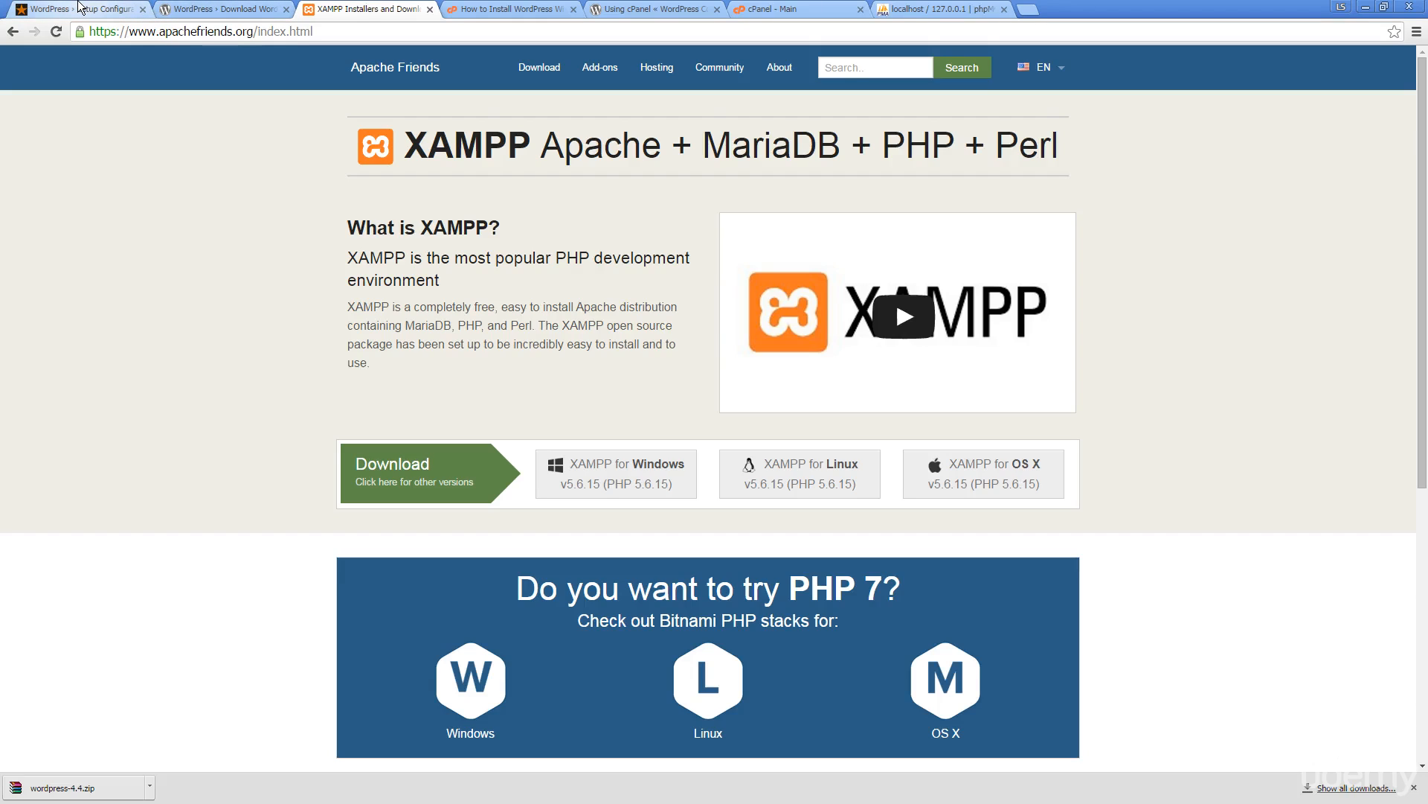
Read the 'How to Install WordPress' and Codex 'Using cPanel' guides, then go to cPanel - Main
left_click(482, 10)
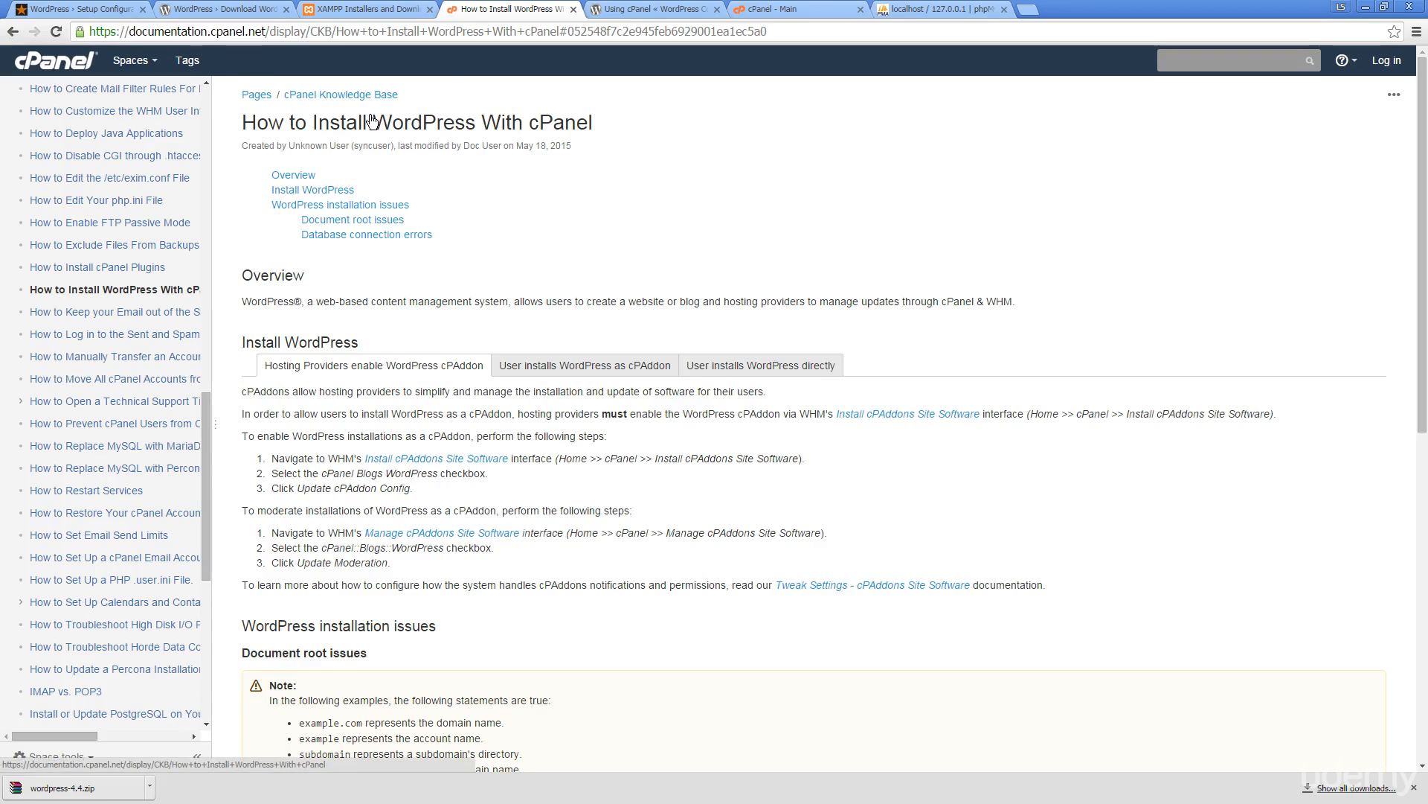
scroll(348, 228, "down", 7)
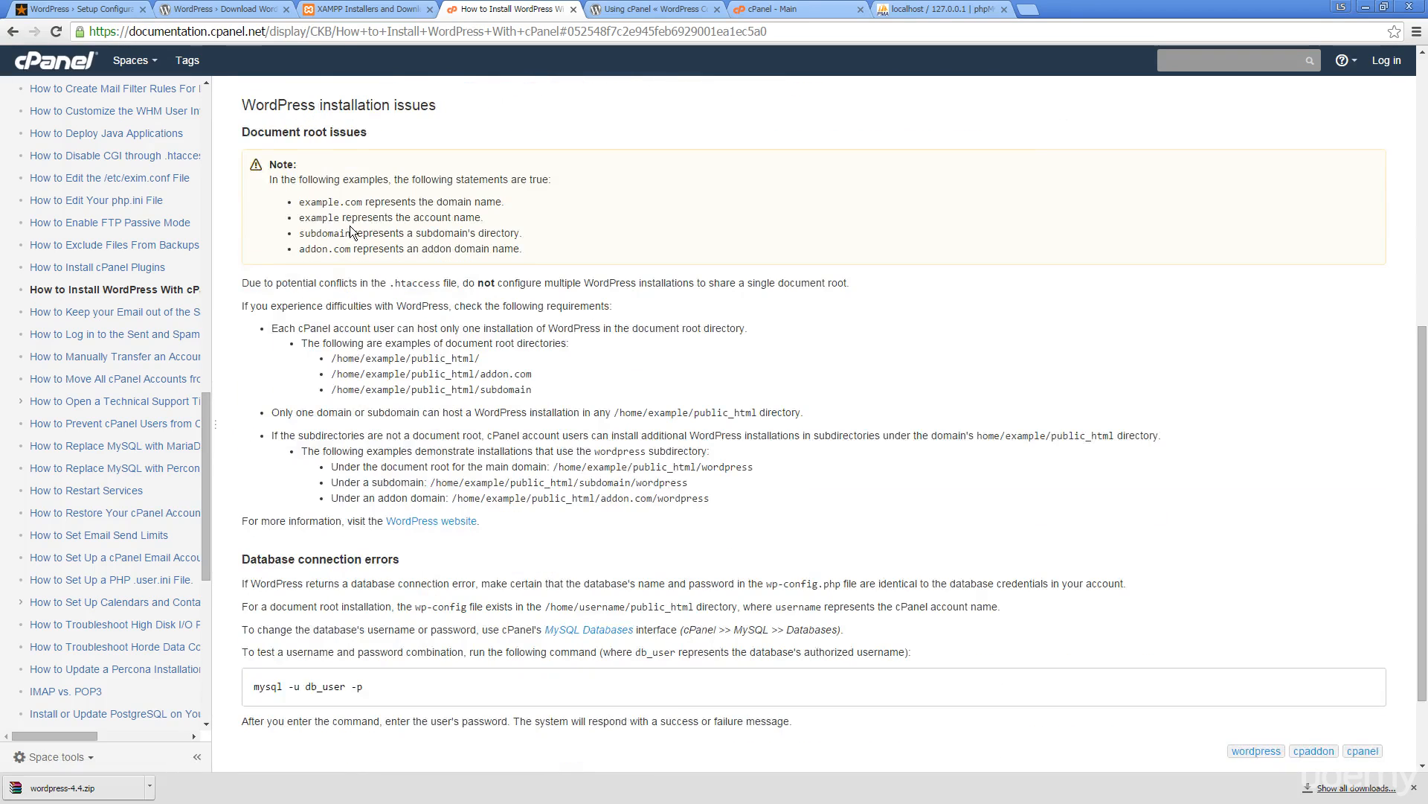
left_click(597, 9)
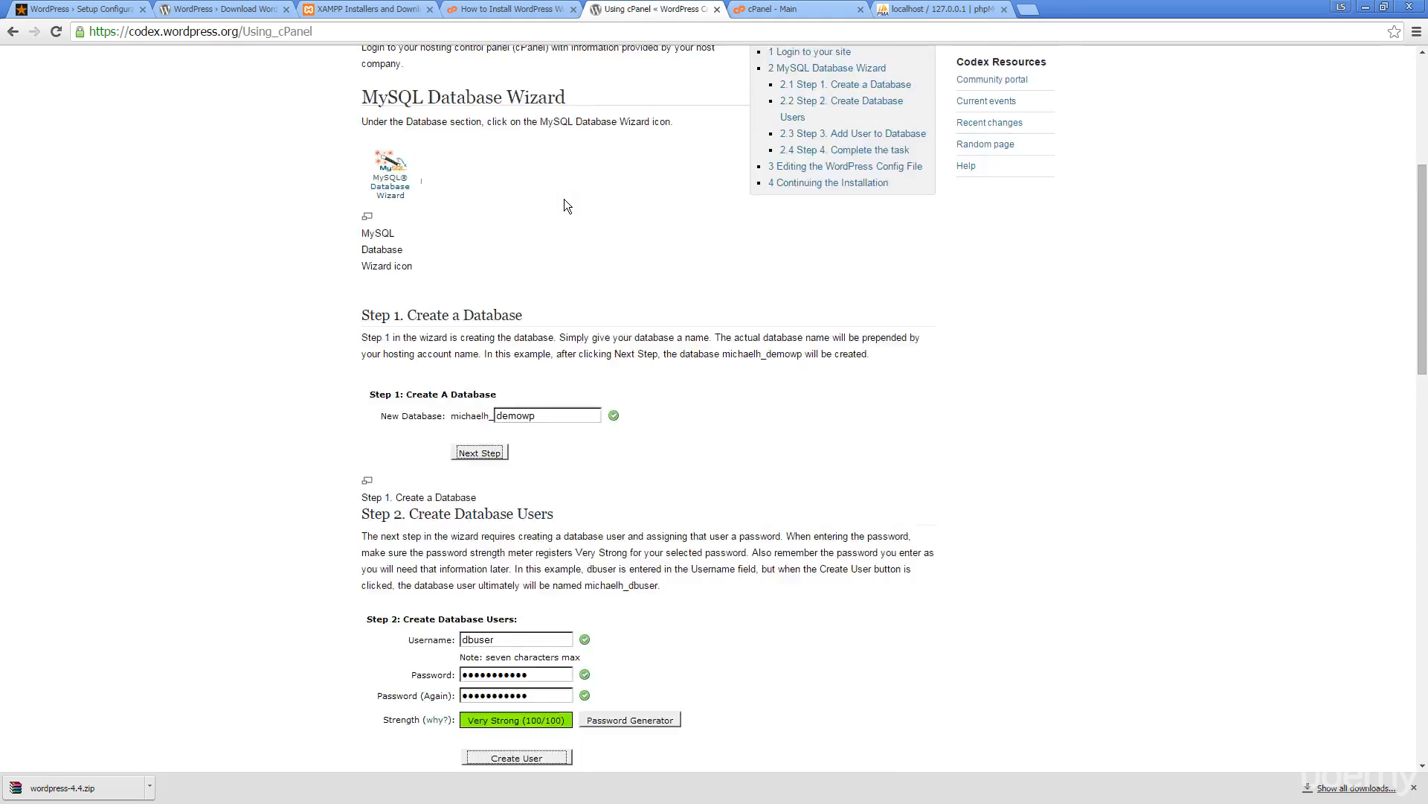
scroll(564, 199, "up", 5)
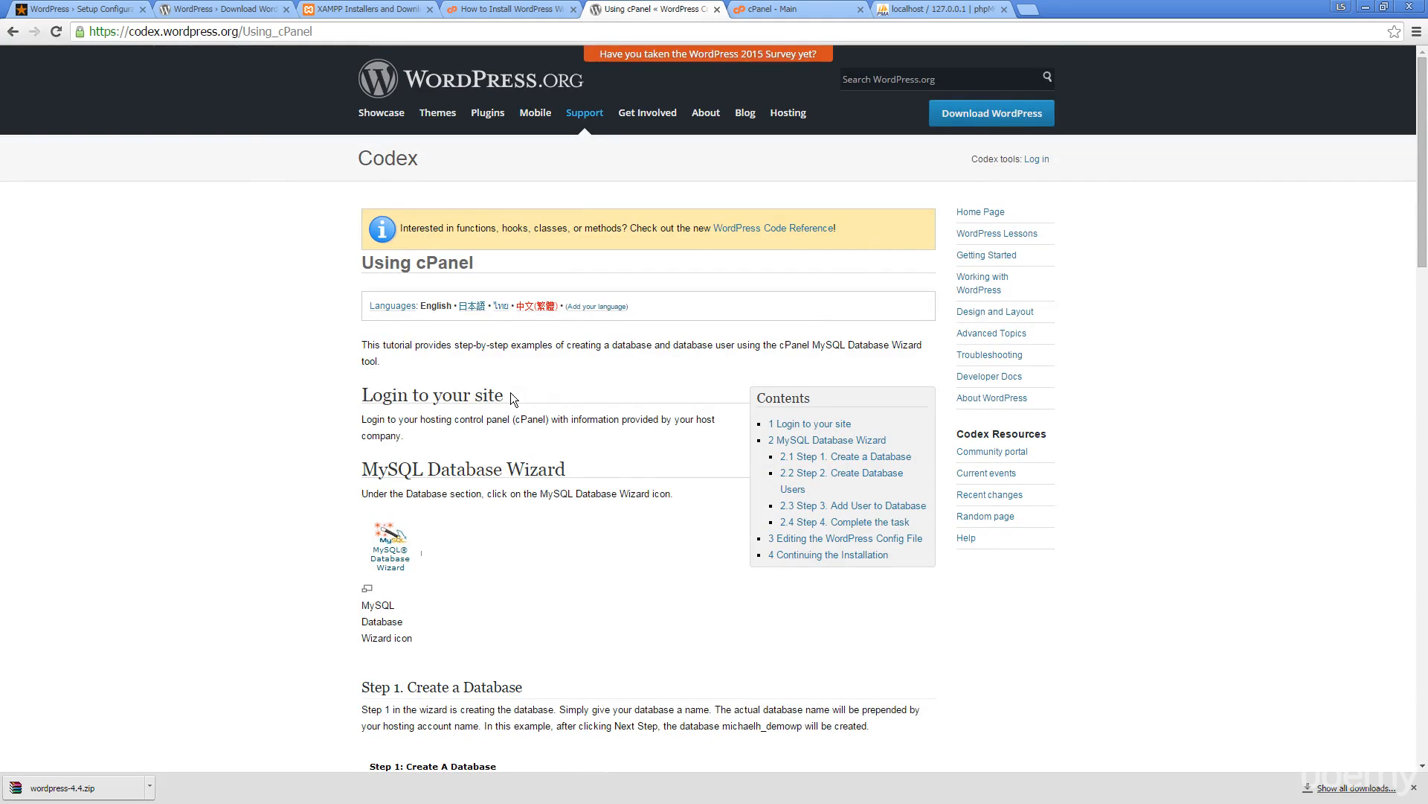
scroll(511, 391, "down", 3)
scroll(448, 351, "up", 3)
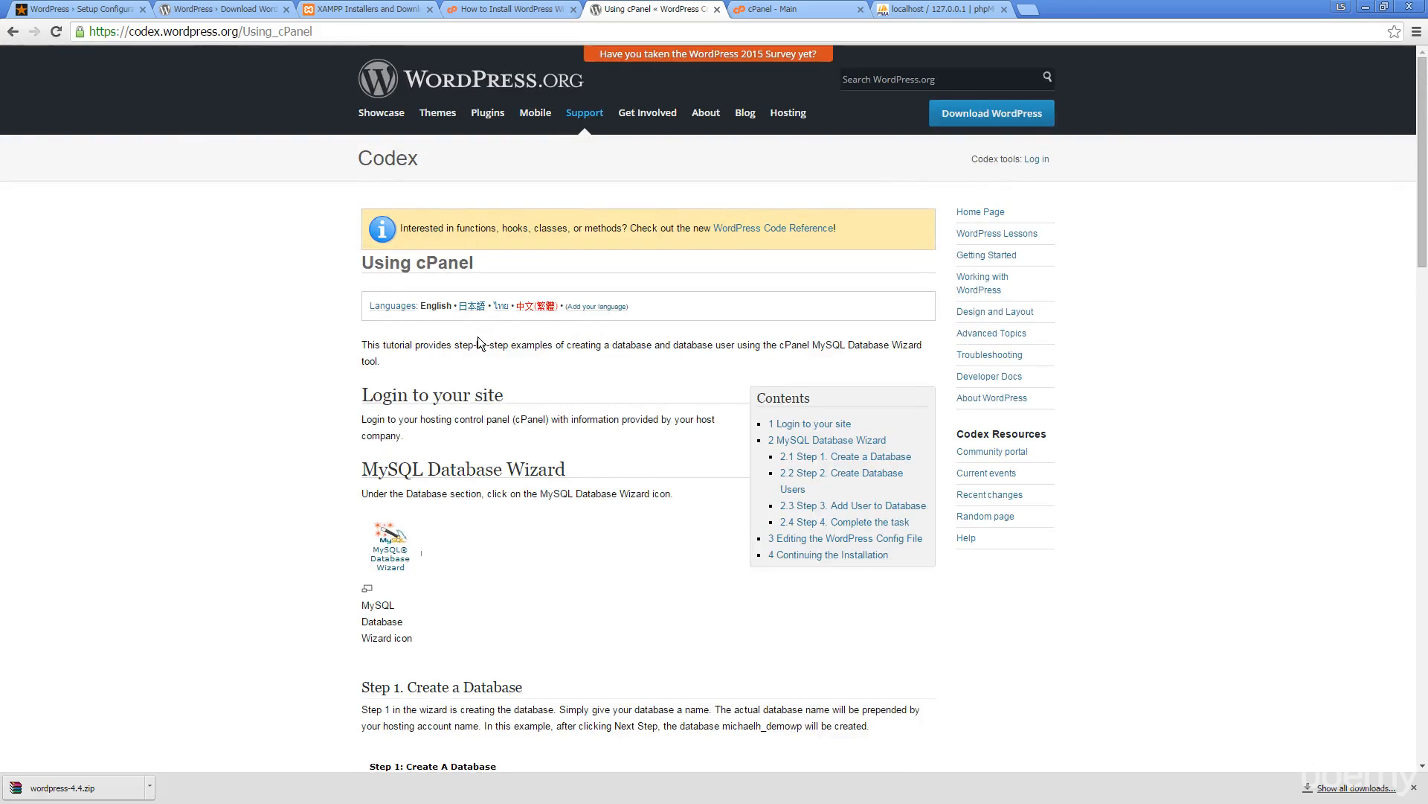
left_click(795, 9)
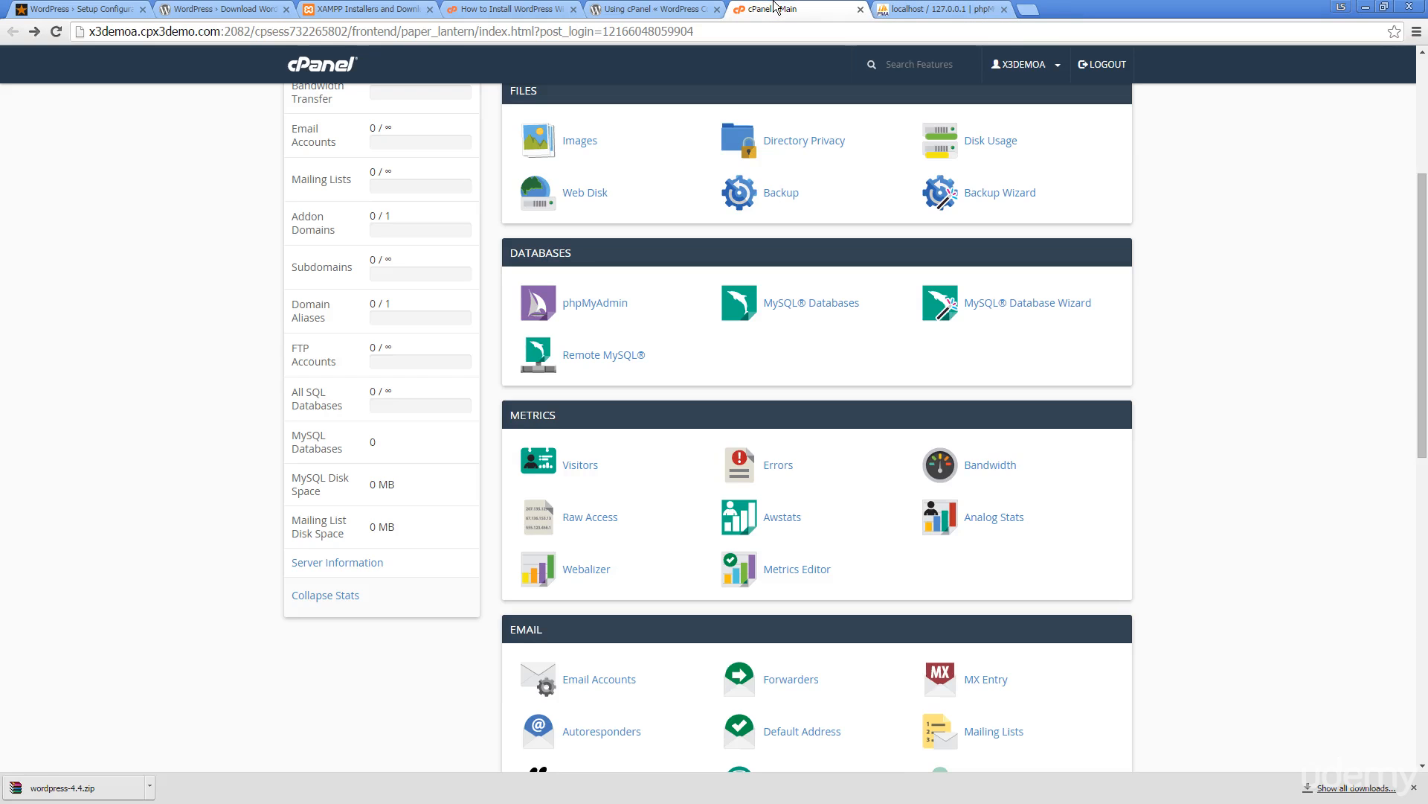
Check the local phpMyAdmin overview against cPanel's Databases section, then return to WordPress language selection
left_click(584, 313)
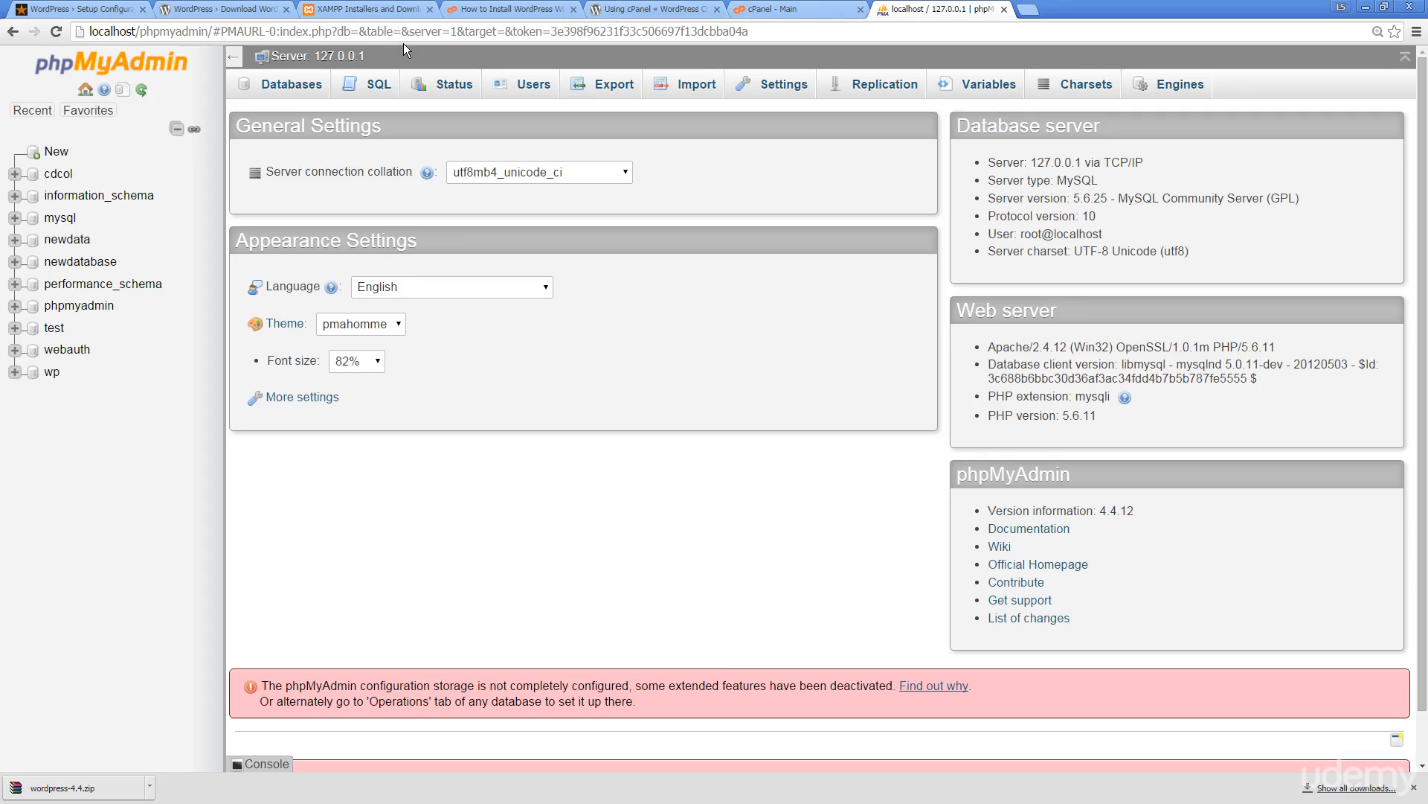
left_click(795, 9)
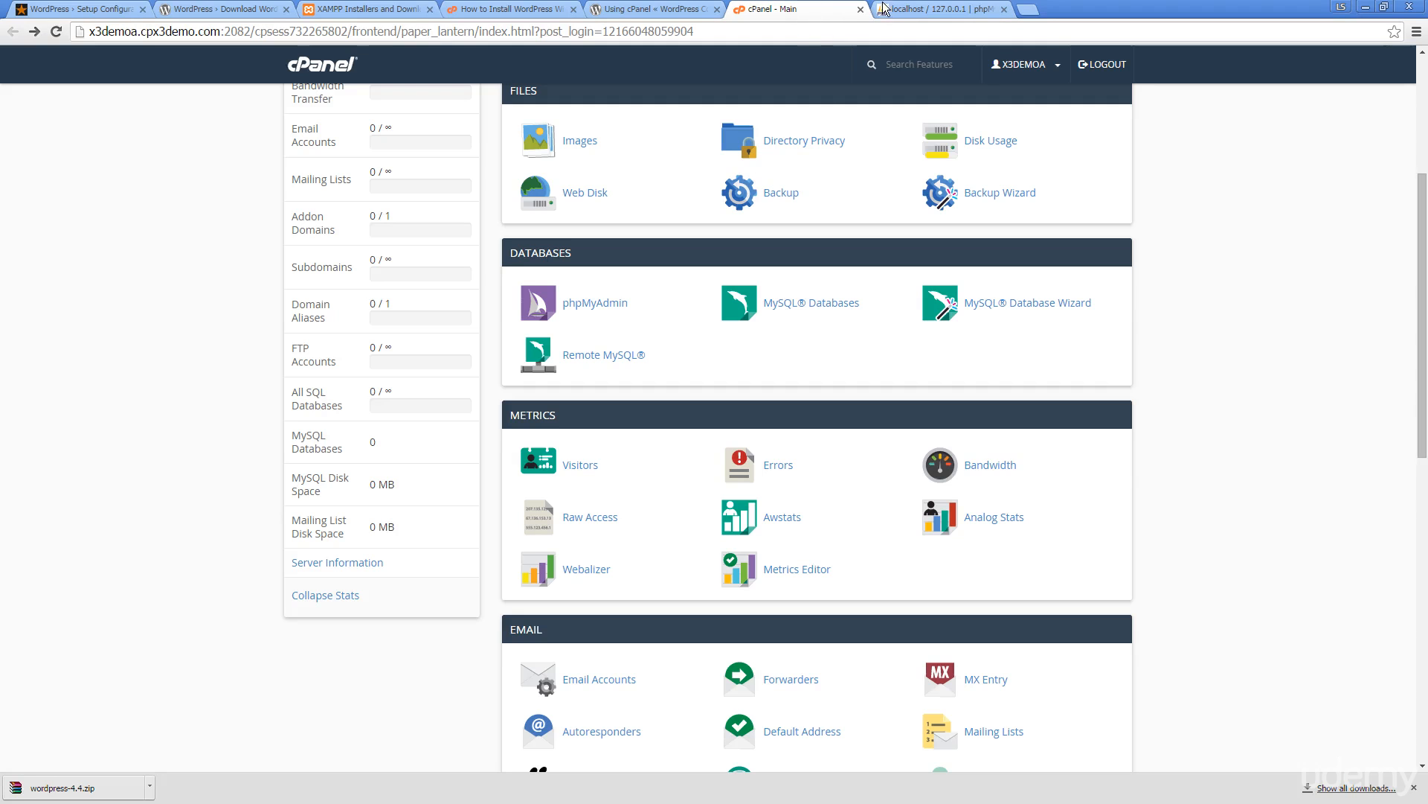
left_click(920, 8)
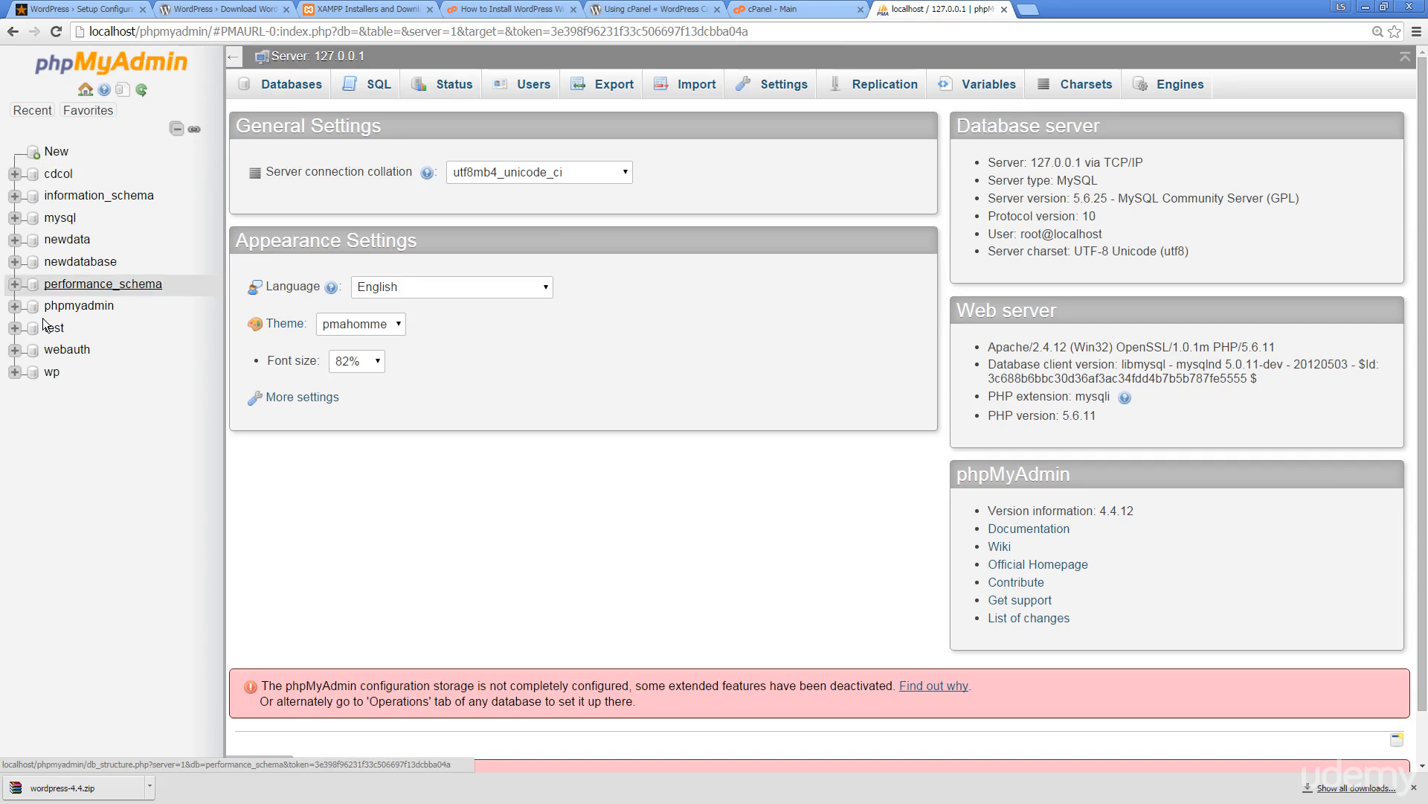
left_click(793, 9)
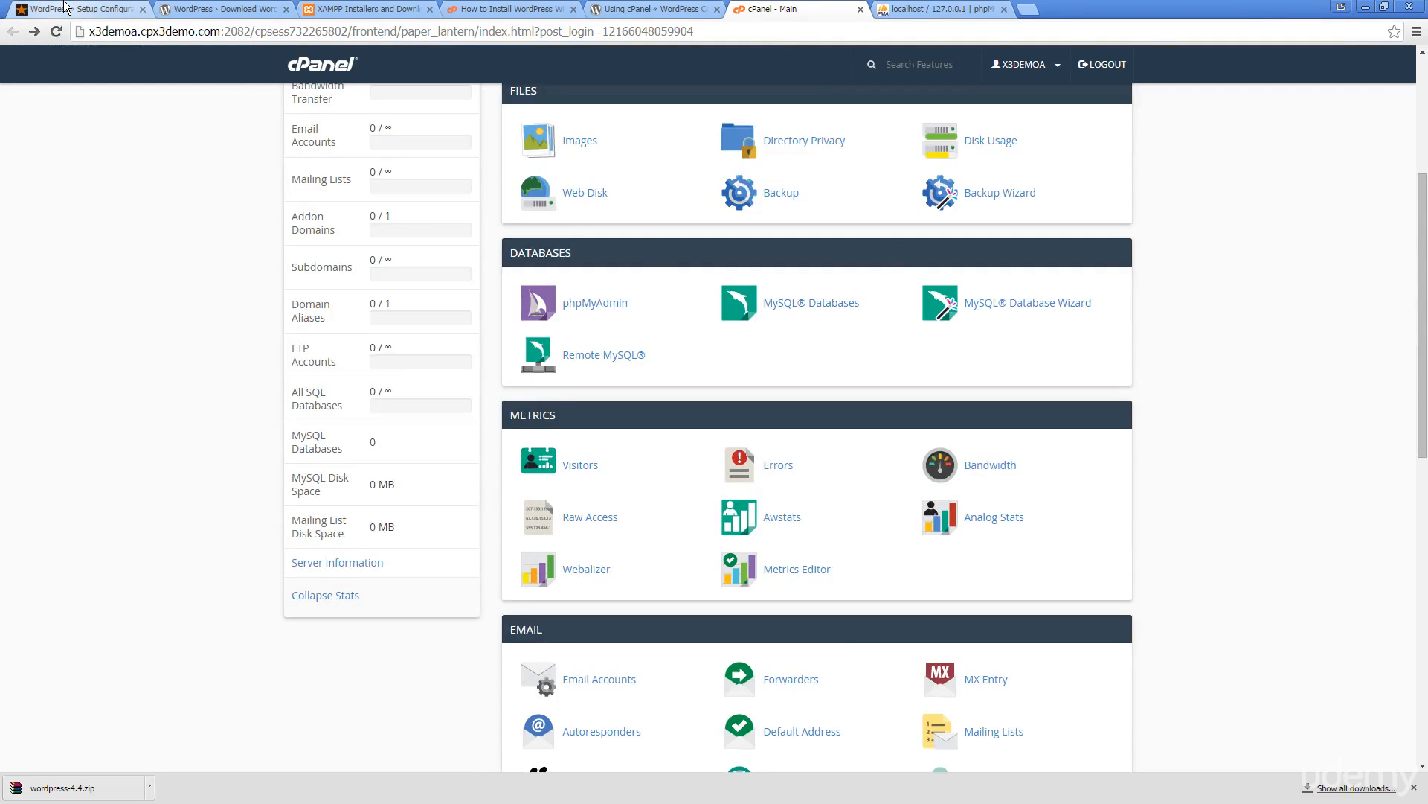
left_click(64, 7)
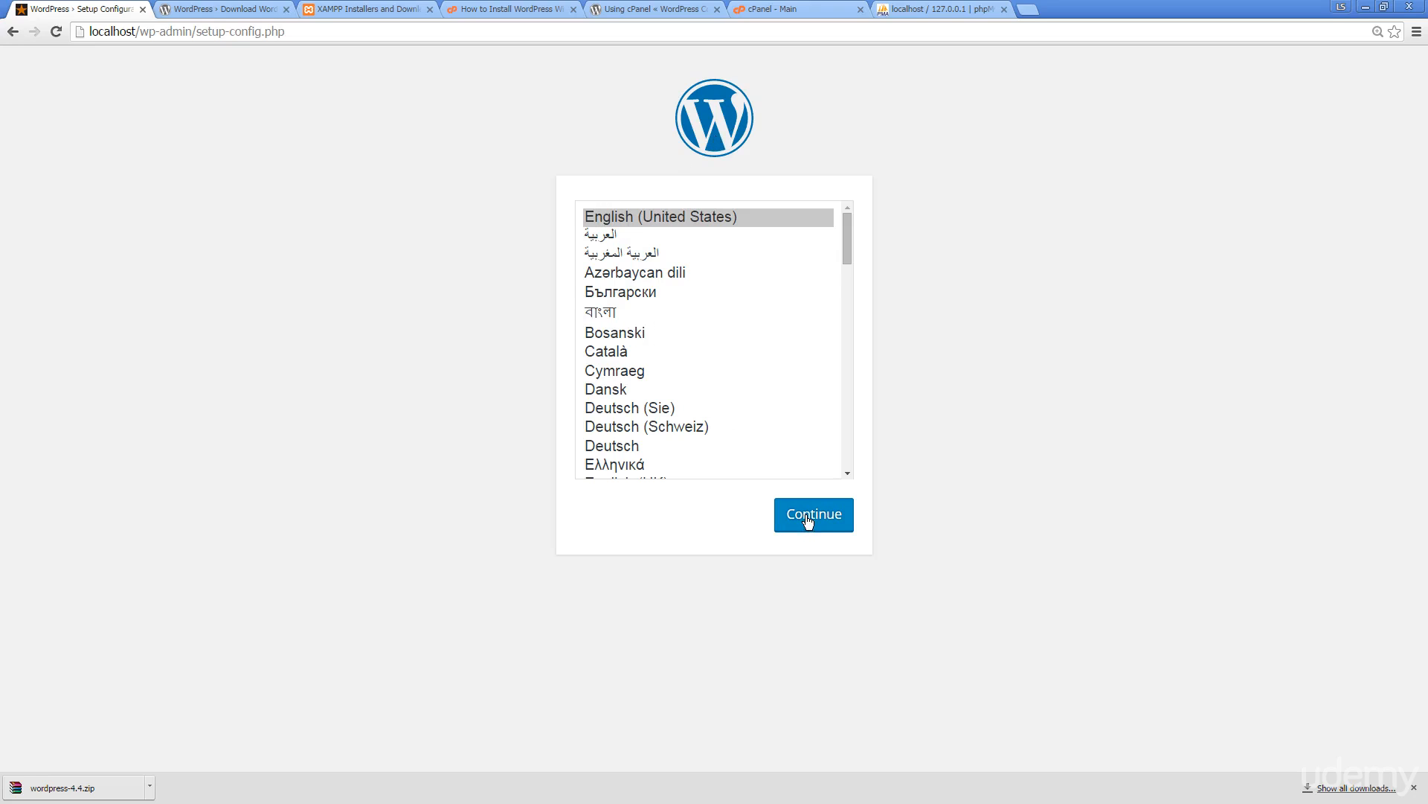
Continue WordPress setup in English (United States), then switch to the localhost phpMyAdmin server overview
left_click(845, 243)
left_click_drag(845, 242, 823, 197)
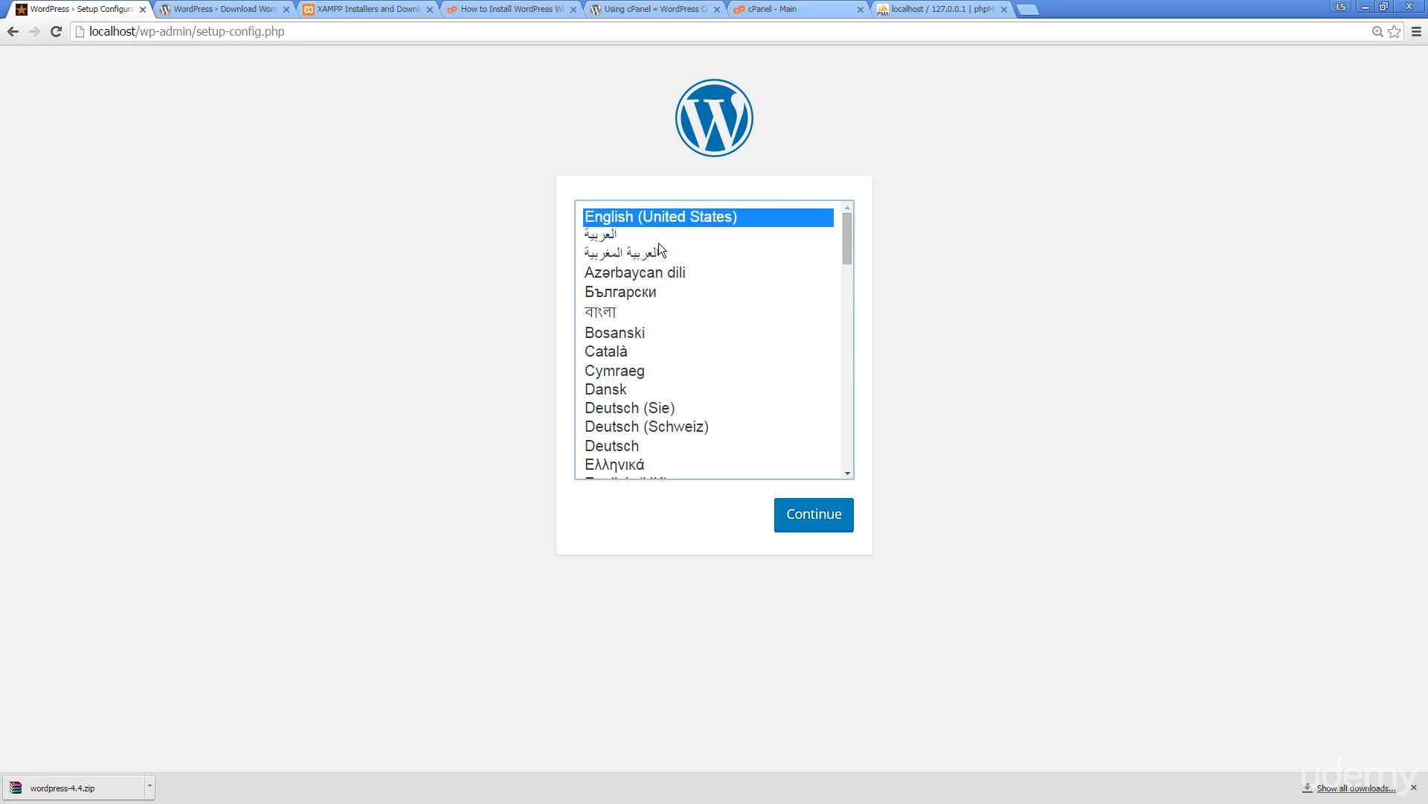
left_click(815, 525)
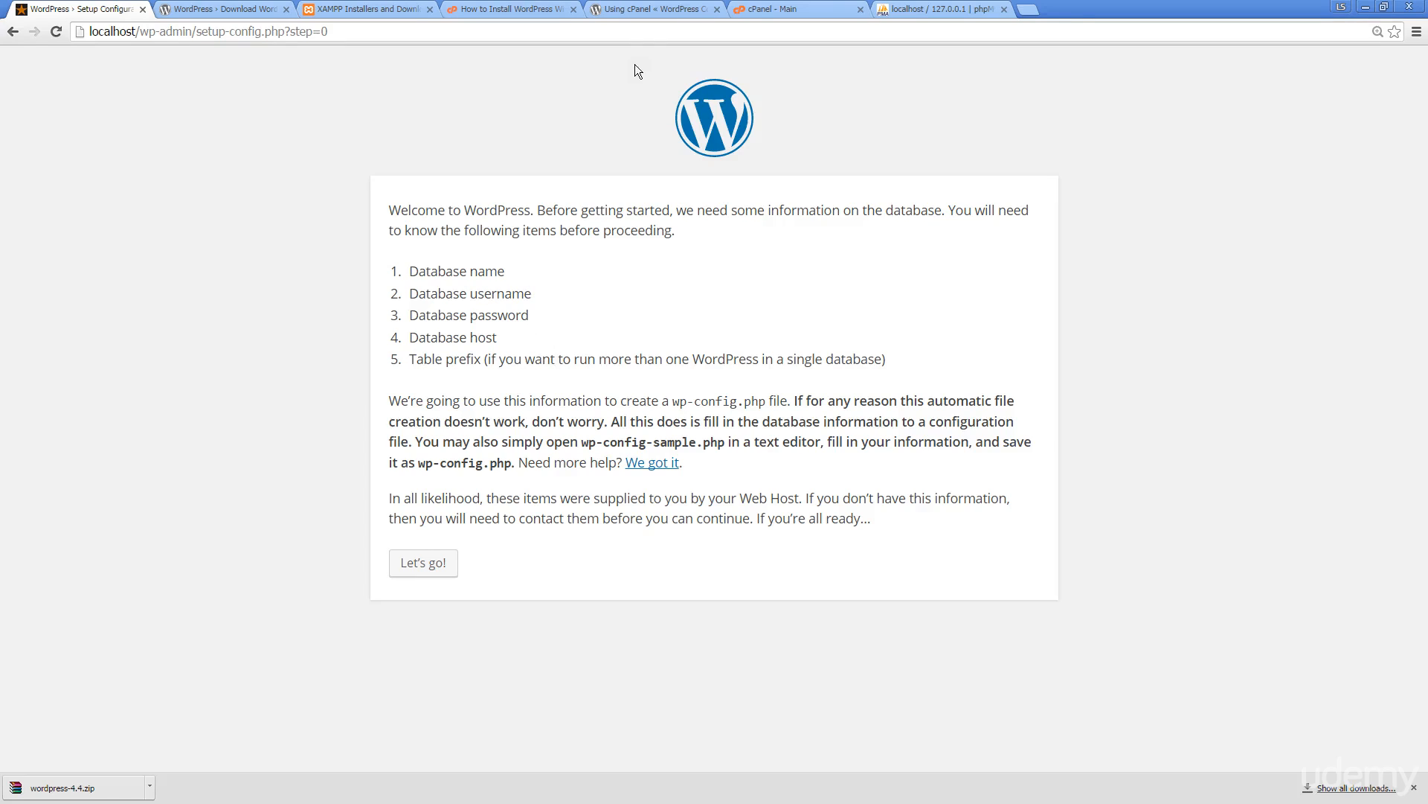
left_click(915, 9)
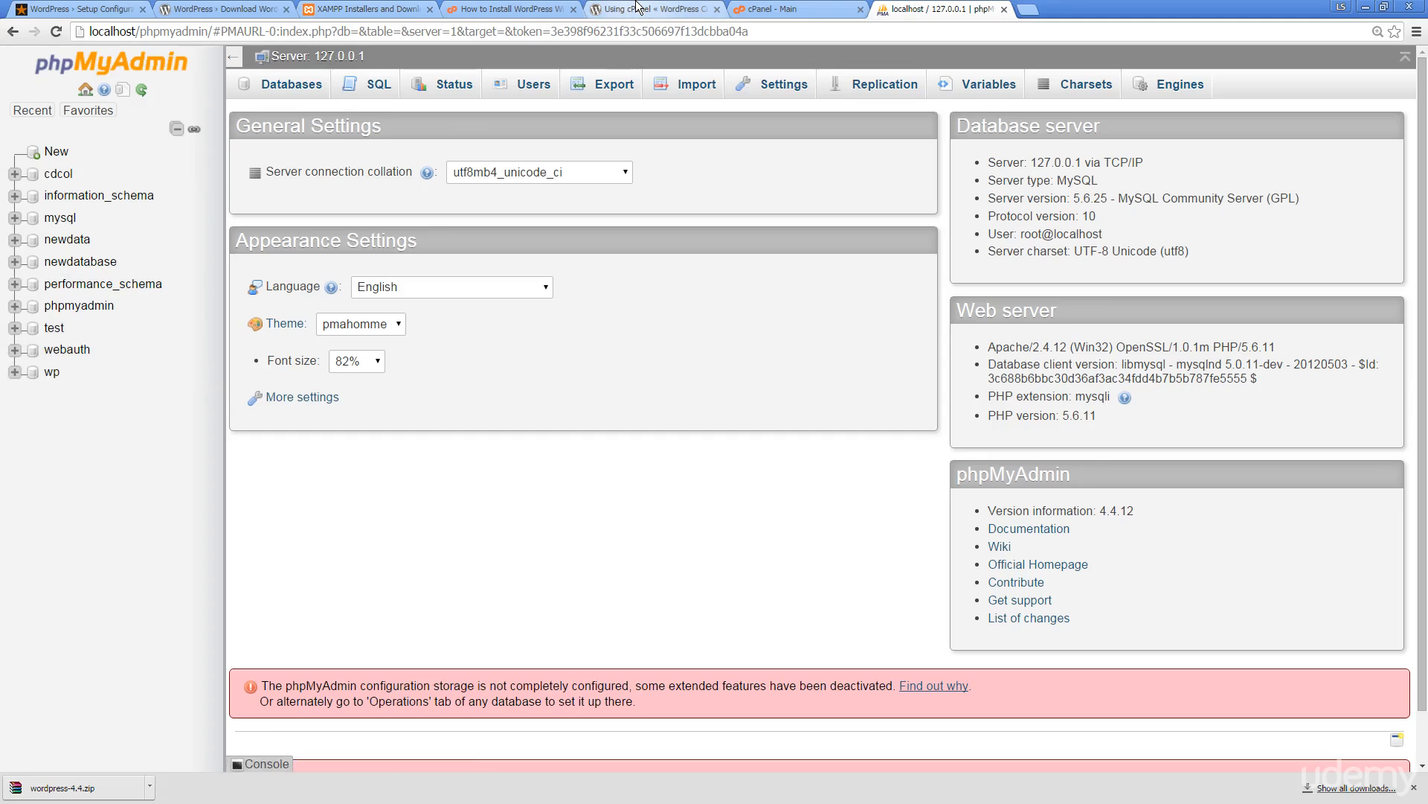
Start a new database in phpMyAdmin, then go to cPanel's empty MySQL Databases page
left_click(52, 151)
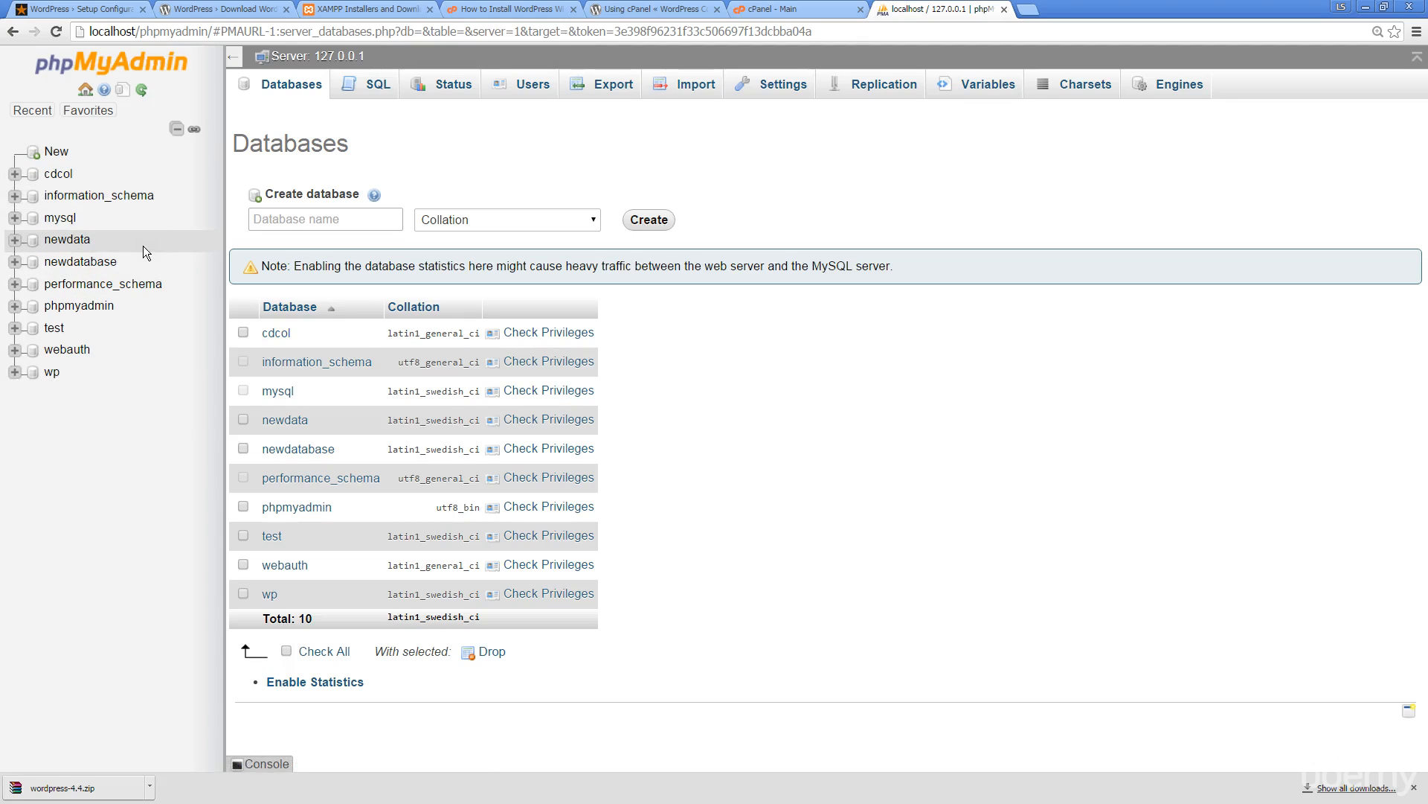
left_click(784, 11)
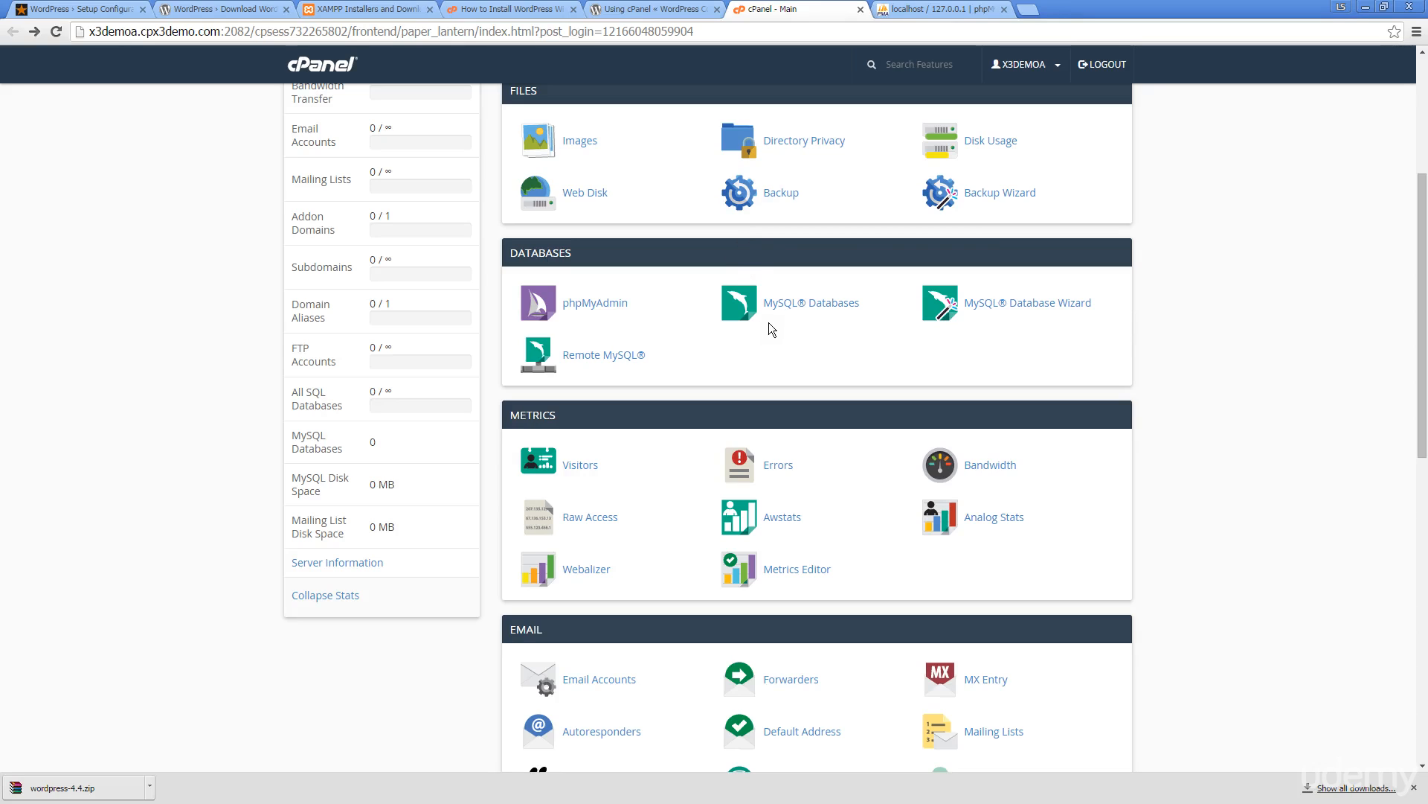
left_click(809, 305)
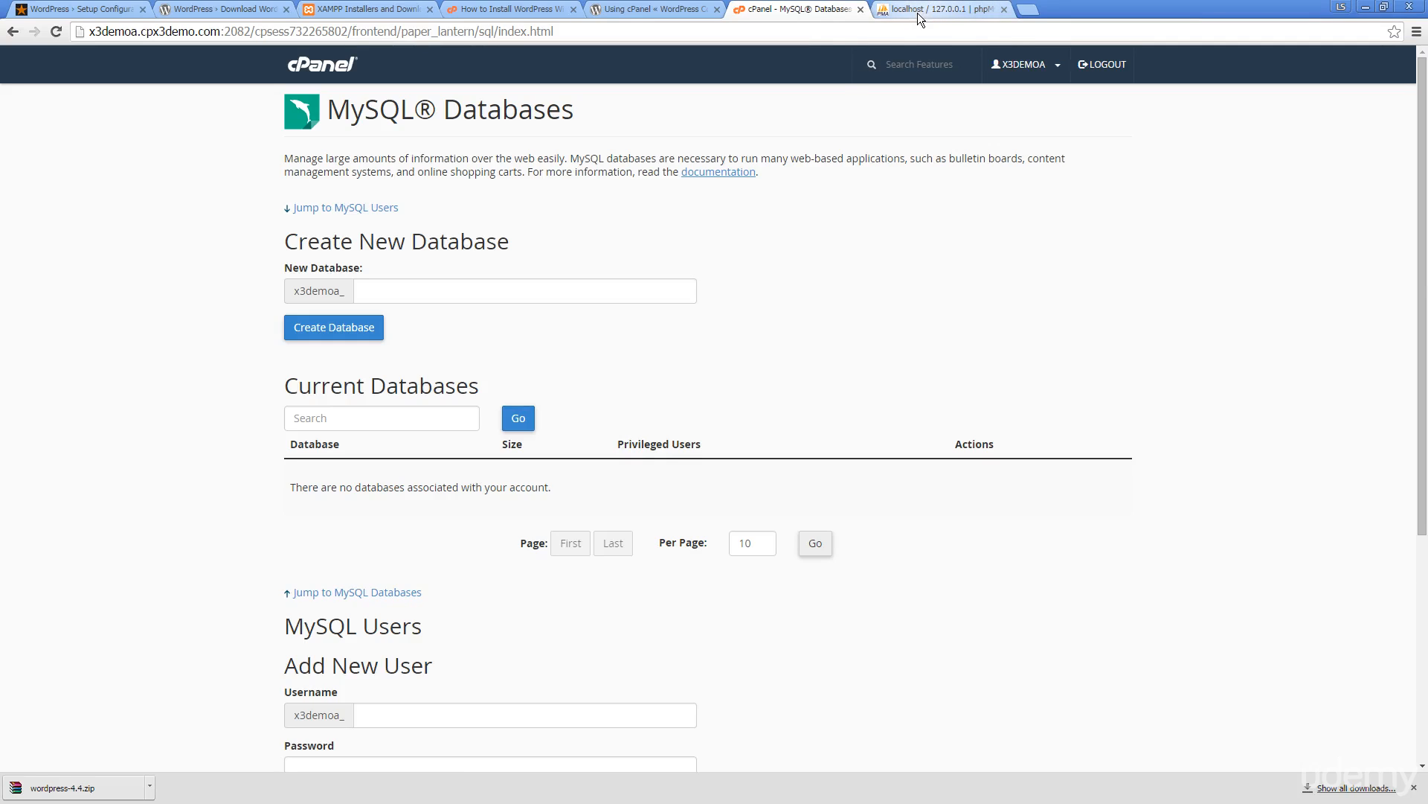
Create the wordpress database in phpMyAdmin and enter wordpress as cPanel's New Database name
left_click(445, 295)
type("wp")
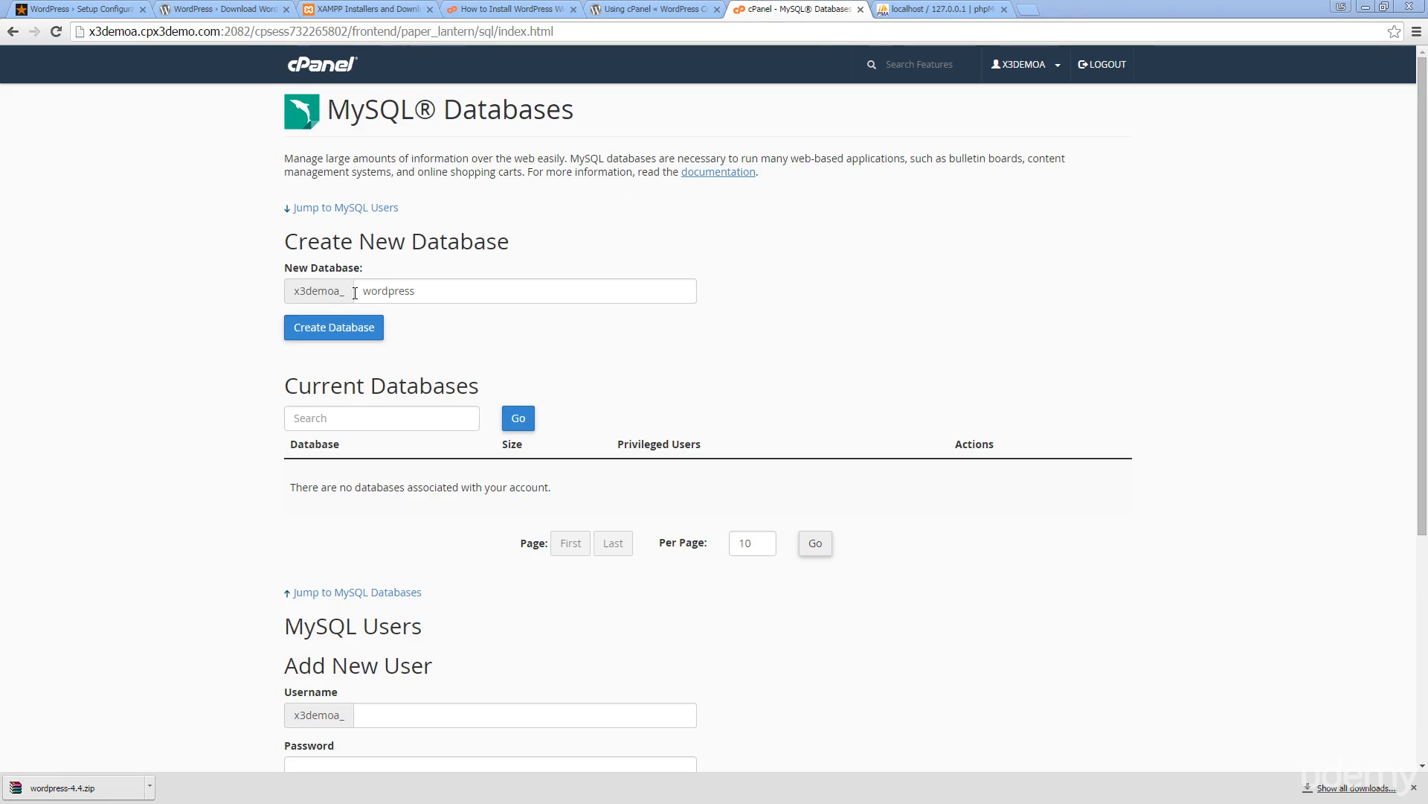
left_click(941, 9)
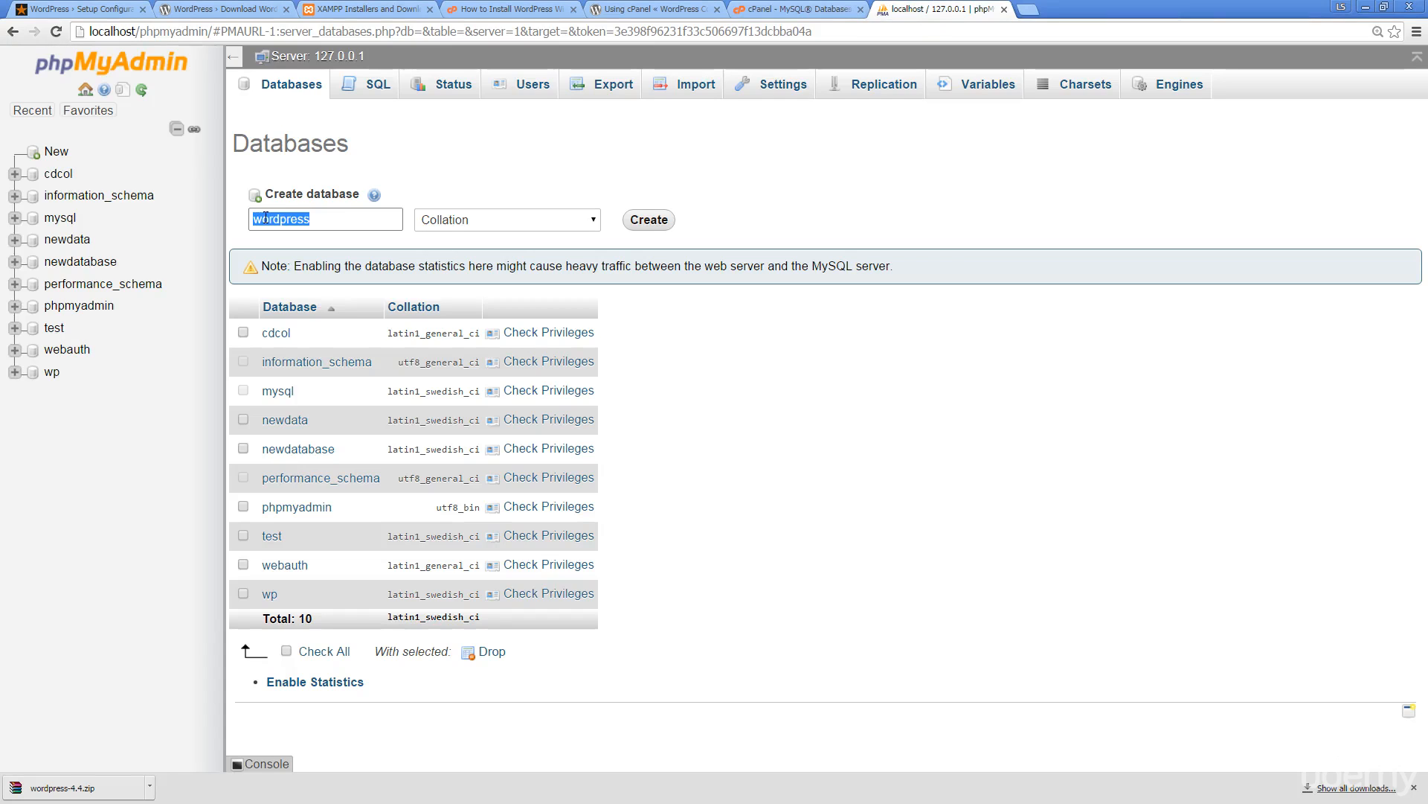
left_click(649, 220)
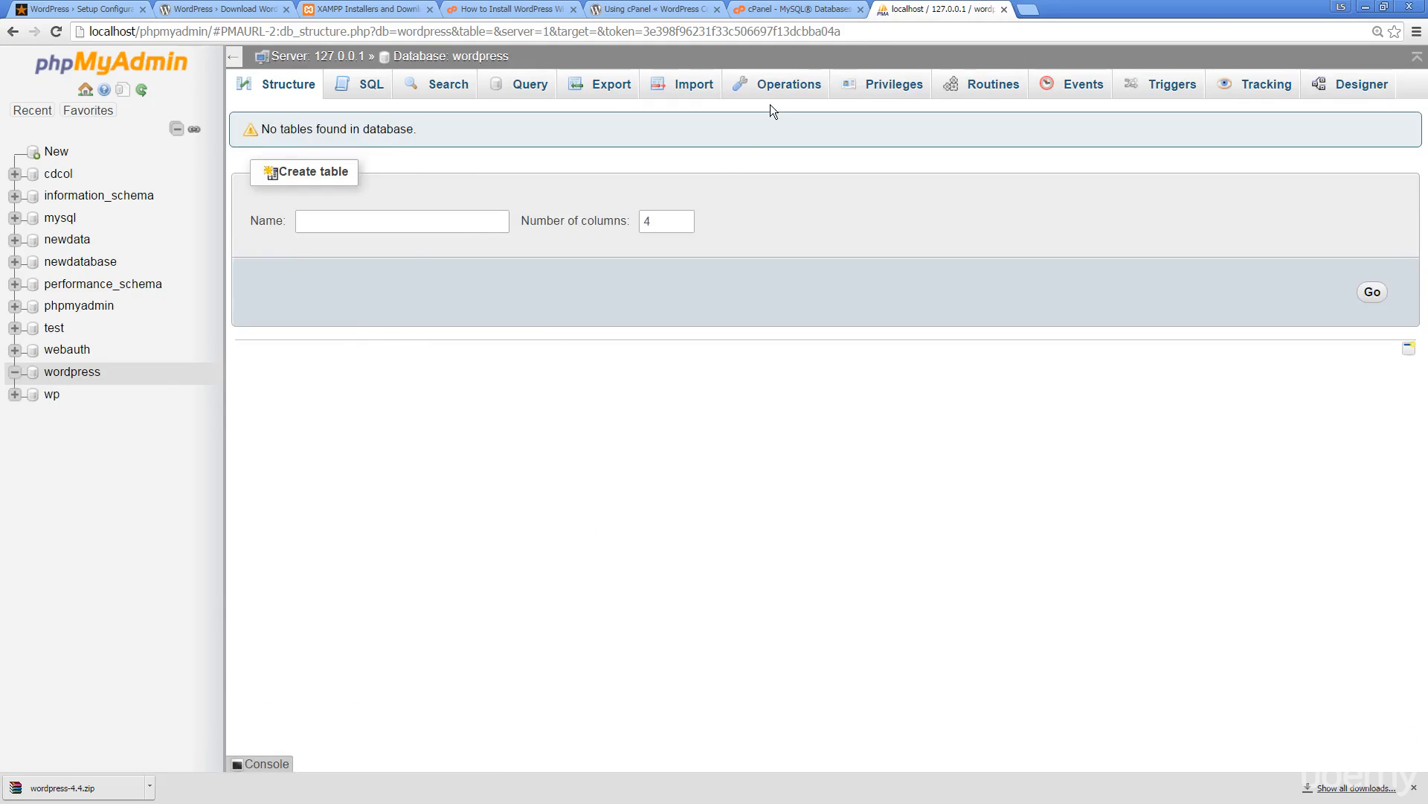
left_click(772, 7)
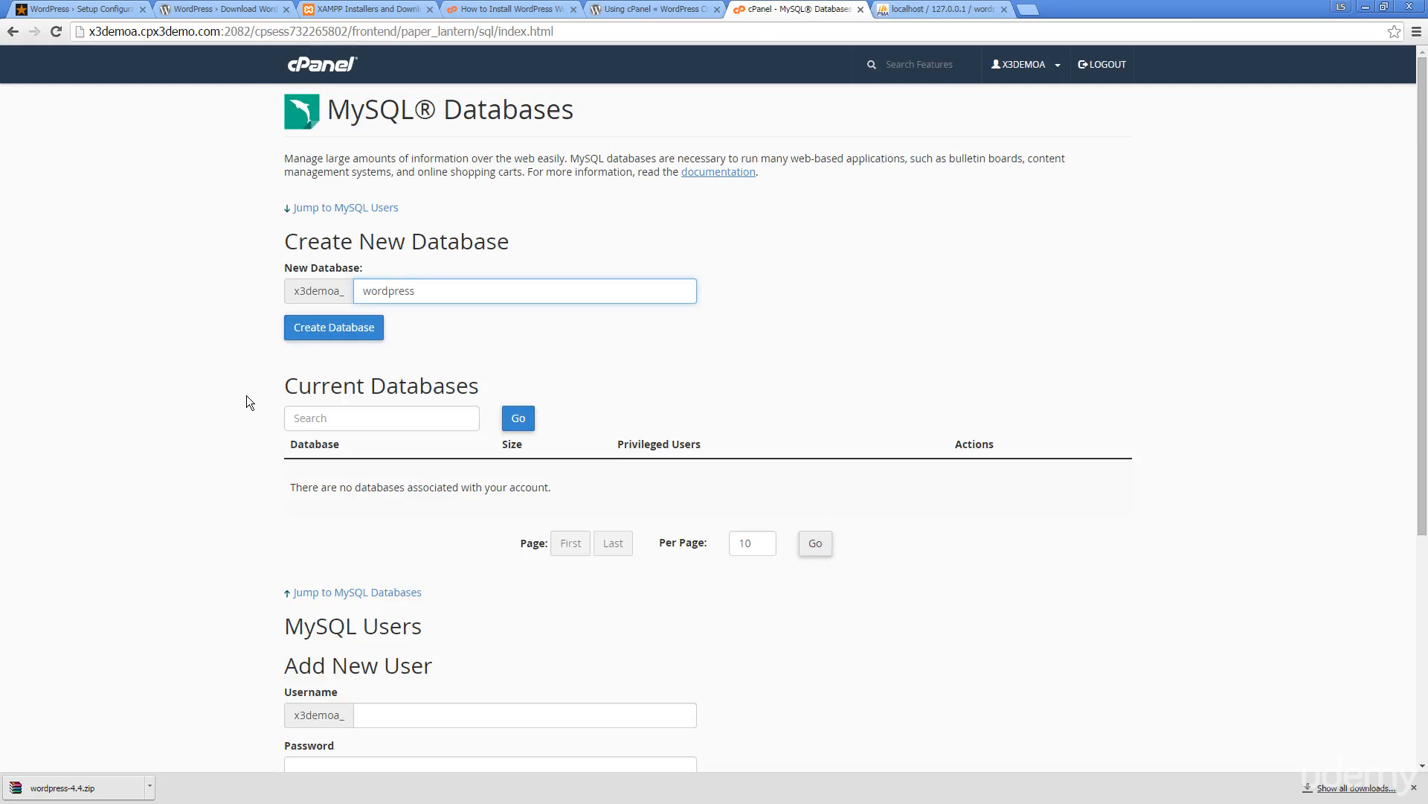
Try creating the database in cPanel, return from the demo-mode notice, and select the Add New User username field
left_click(332, 328)
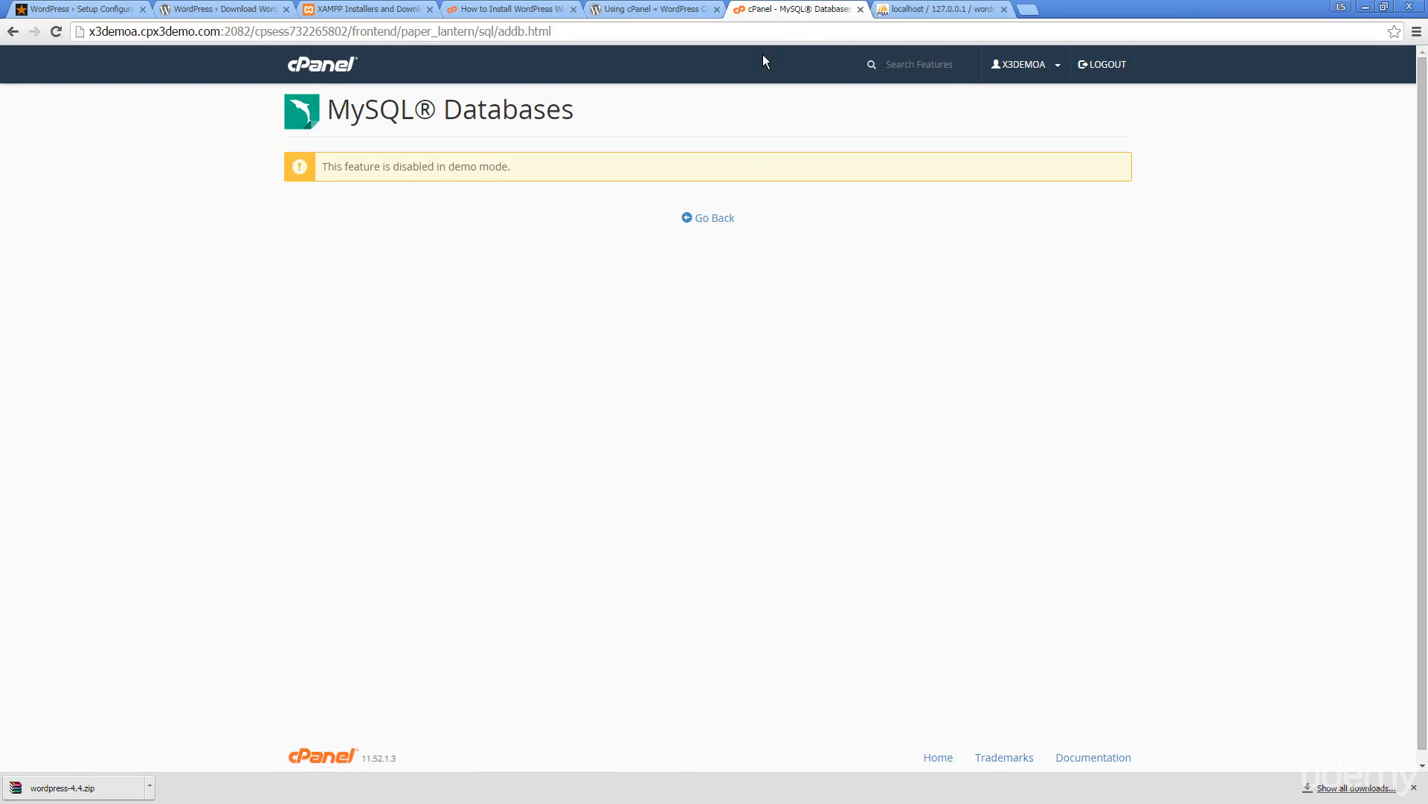
left_click(12, 32)
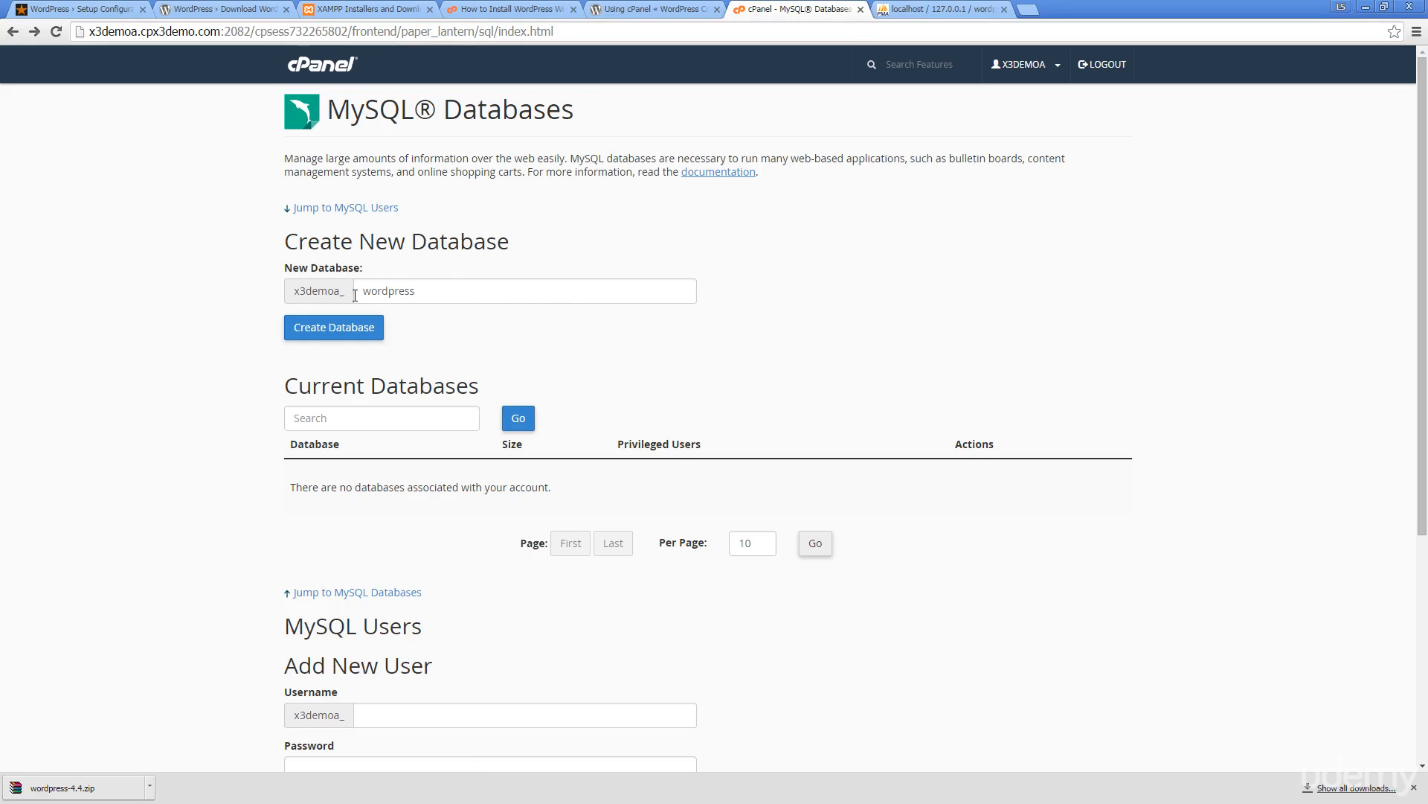
scroll(410, 277, "down", 4)
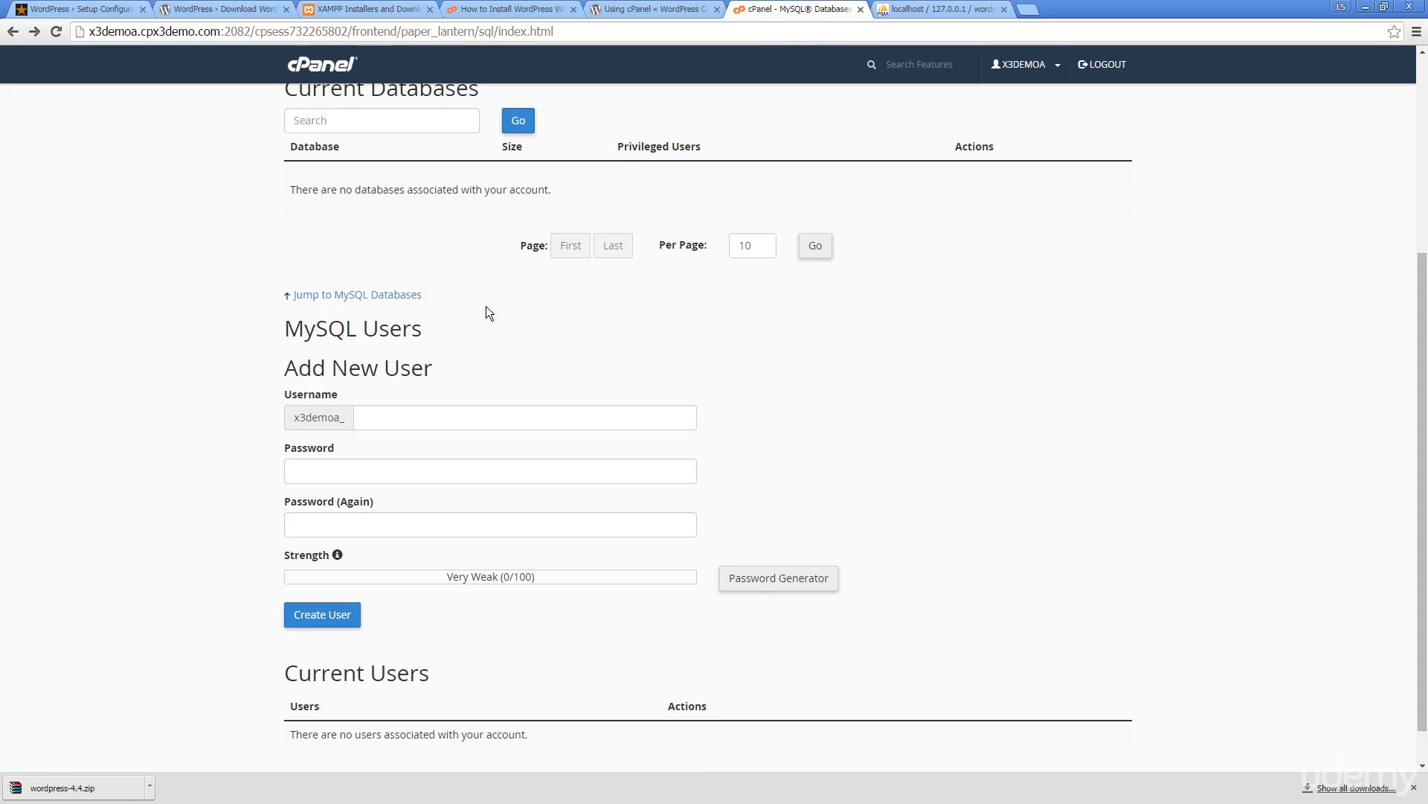
left_click(401, 421)
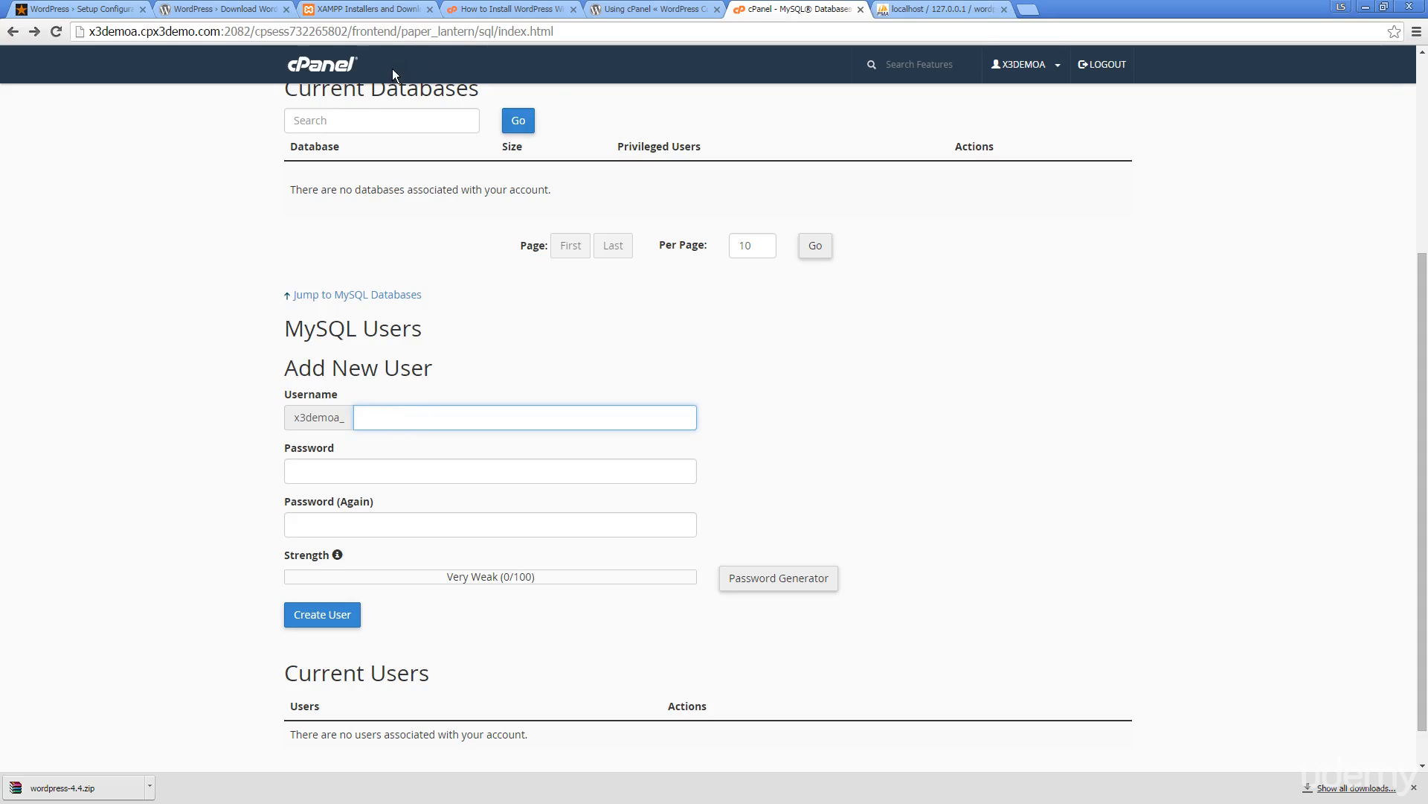
scroll(455, 267, "up", 4)
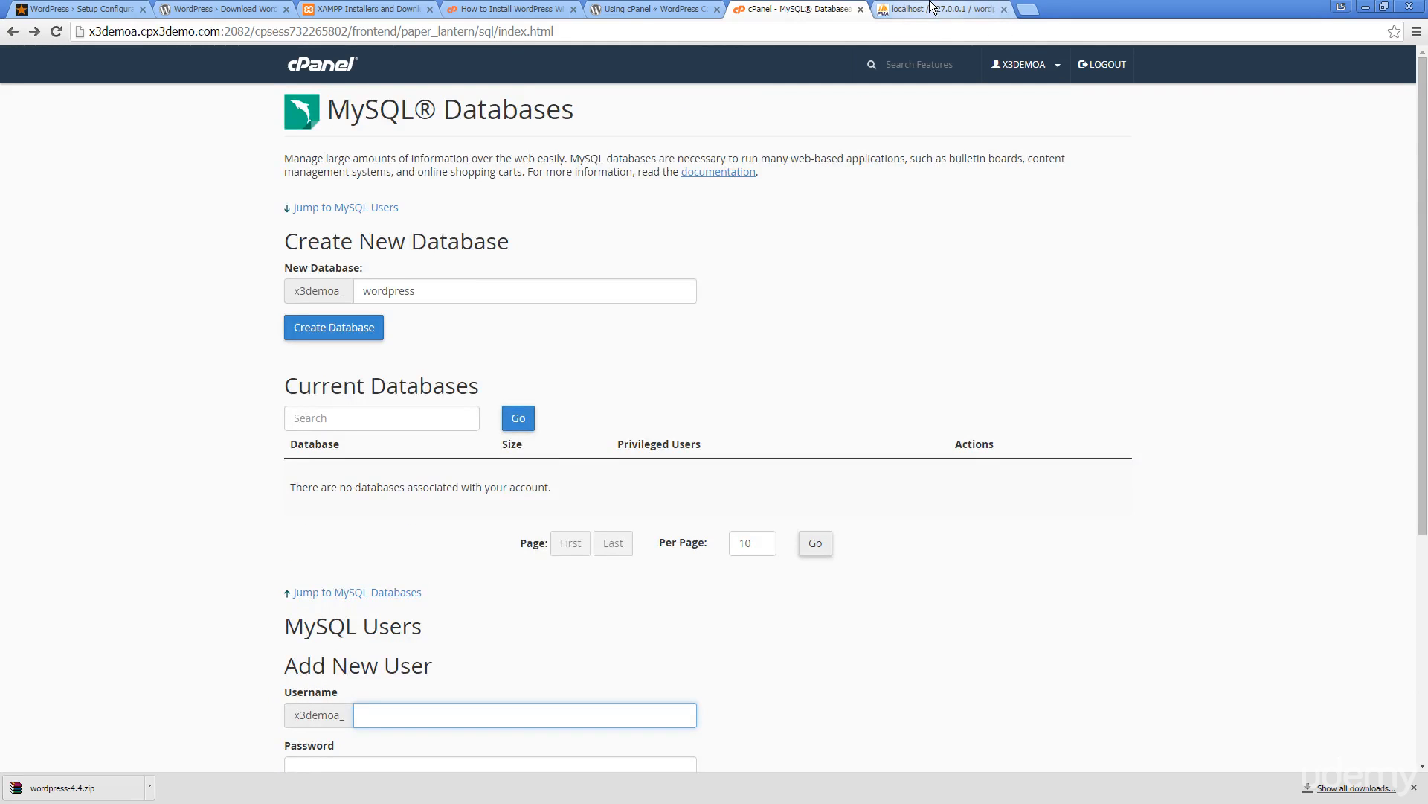
scroll(632, 253, "down", 4)
Compare phpMyAdmin and cPanel's username field, then return to the WordPress setup welcome page
left_click(891, 7)
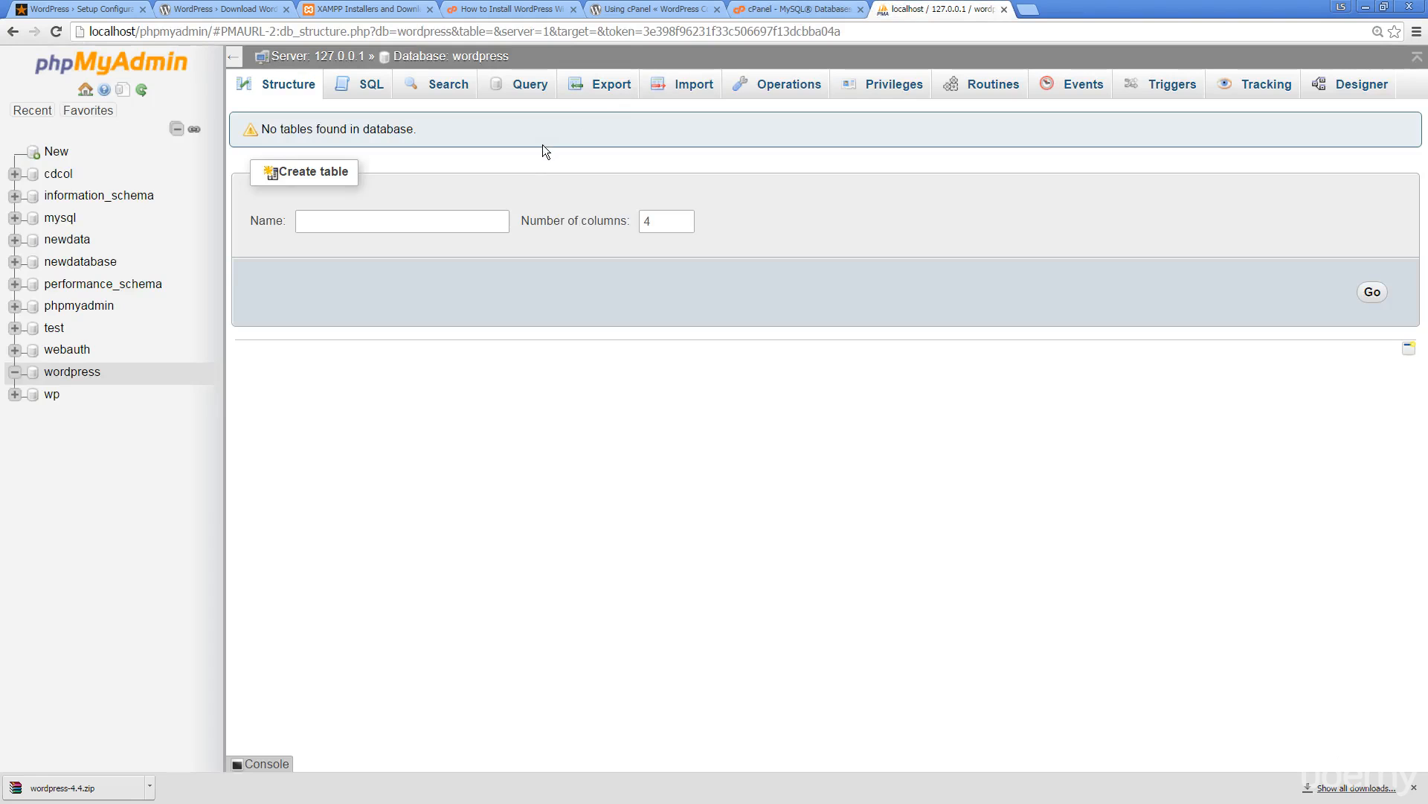
left_click(785, 7)
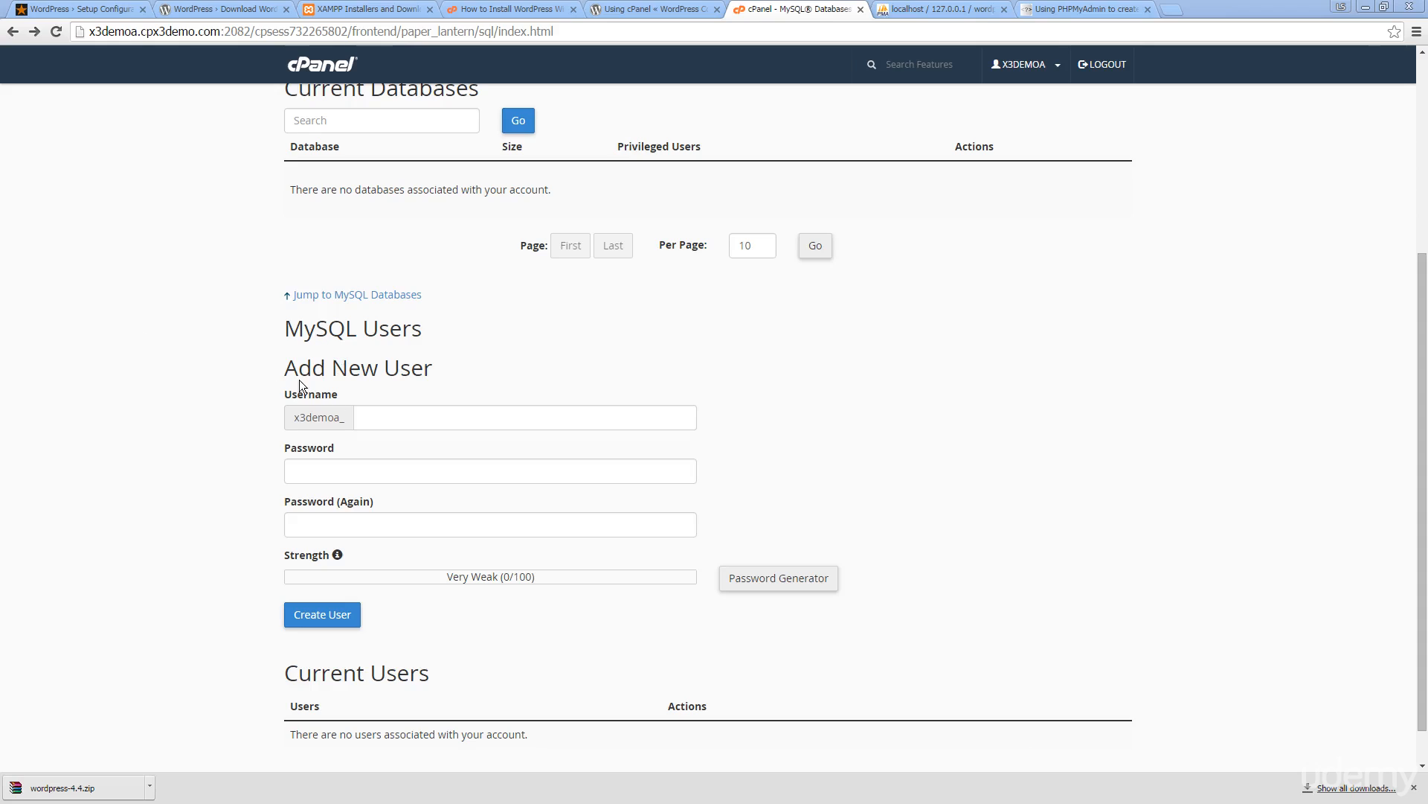
left_click(378, 418)
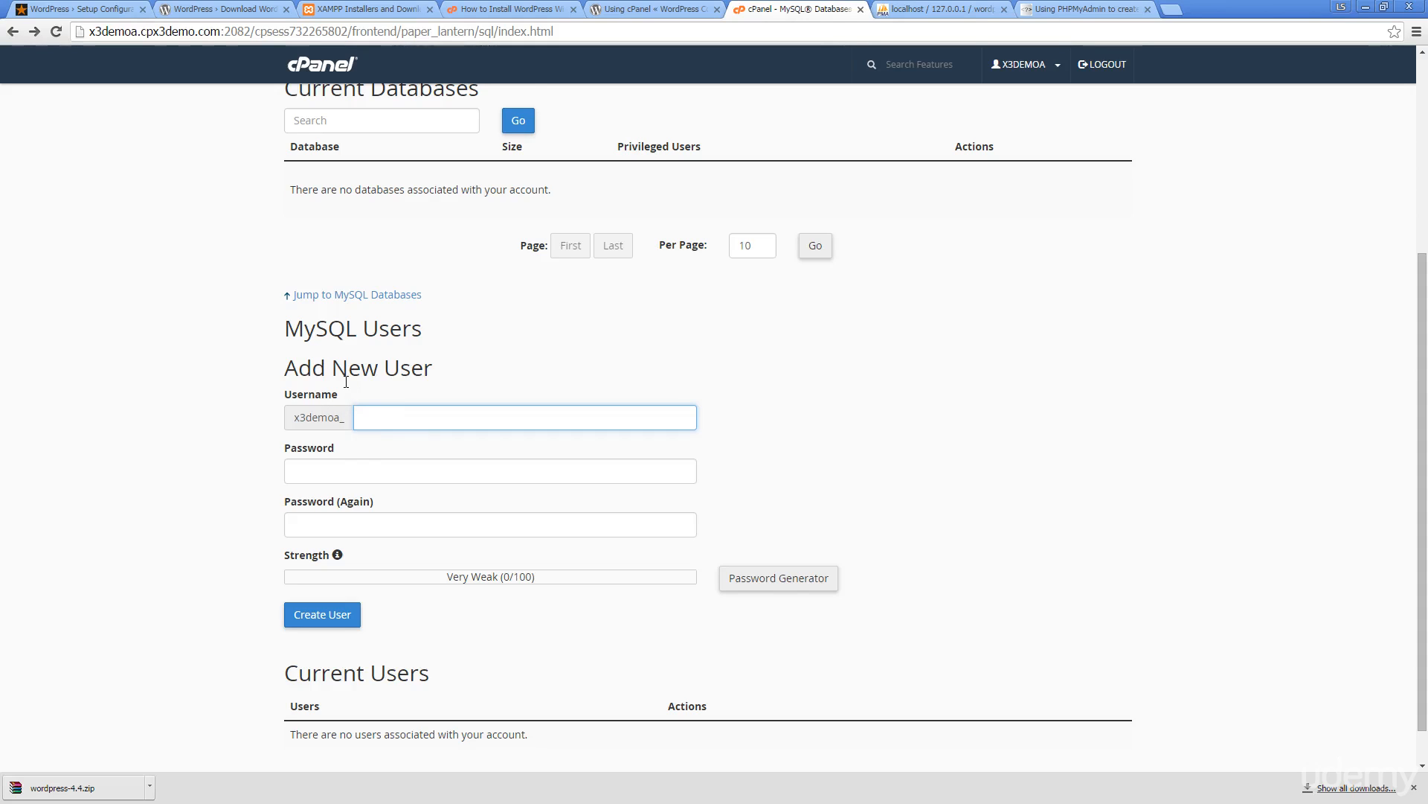
scroll(329, 382, "down", 1)
scroll(302, 381, "up", 5)
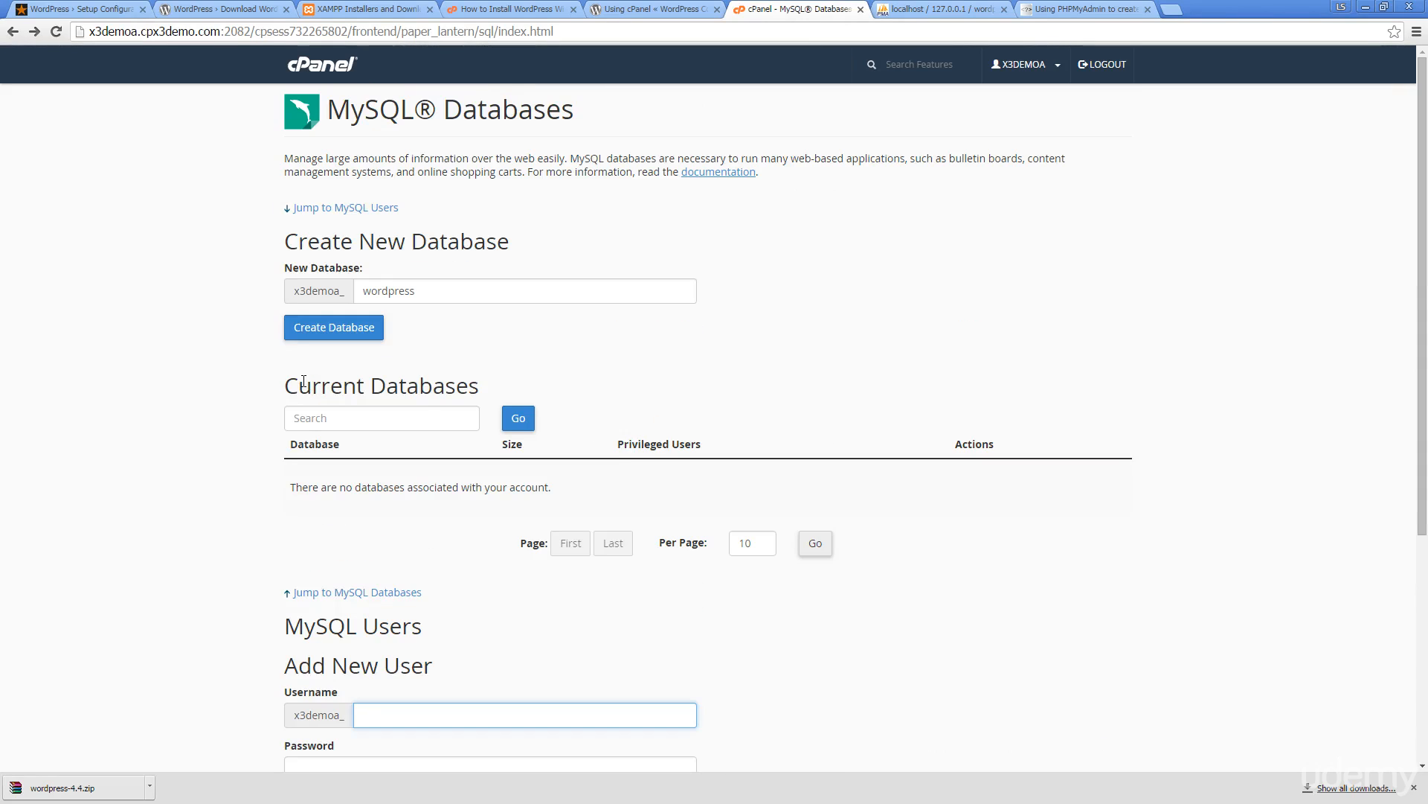
left_click(78, 8)
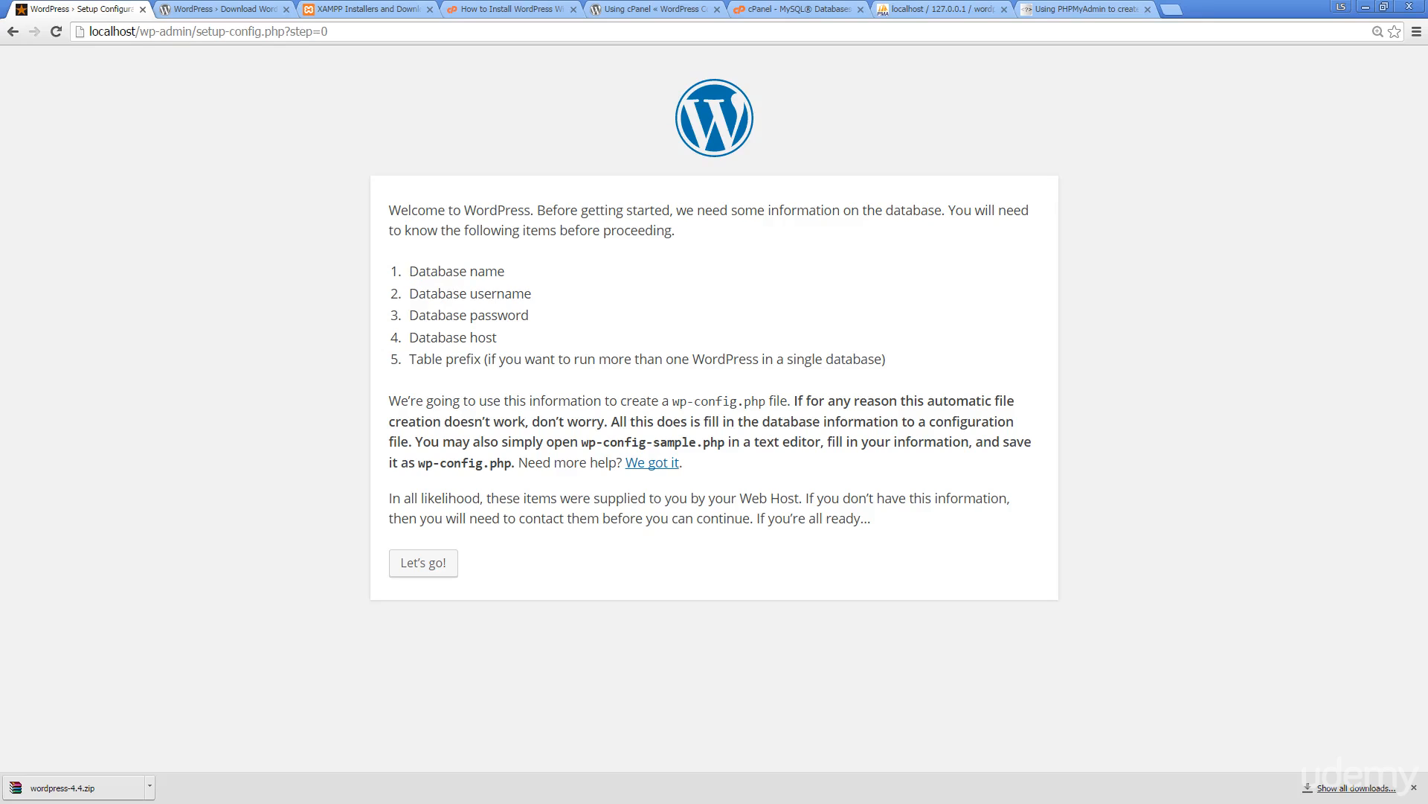
Add database name wordpress under DB_PASS in the Notepad connection notes, cross-checking phpMyAdmin and cPanel
key("alt+Tab")
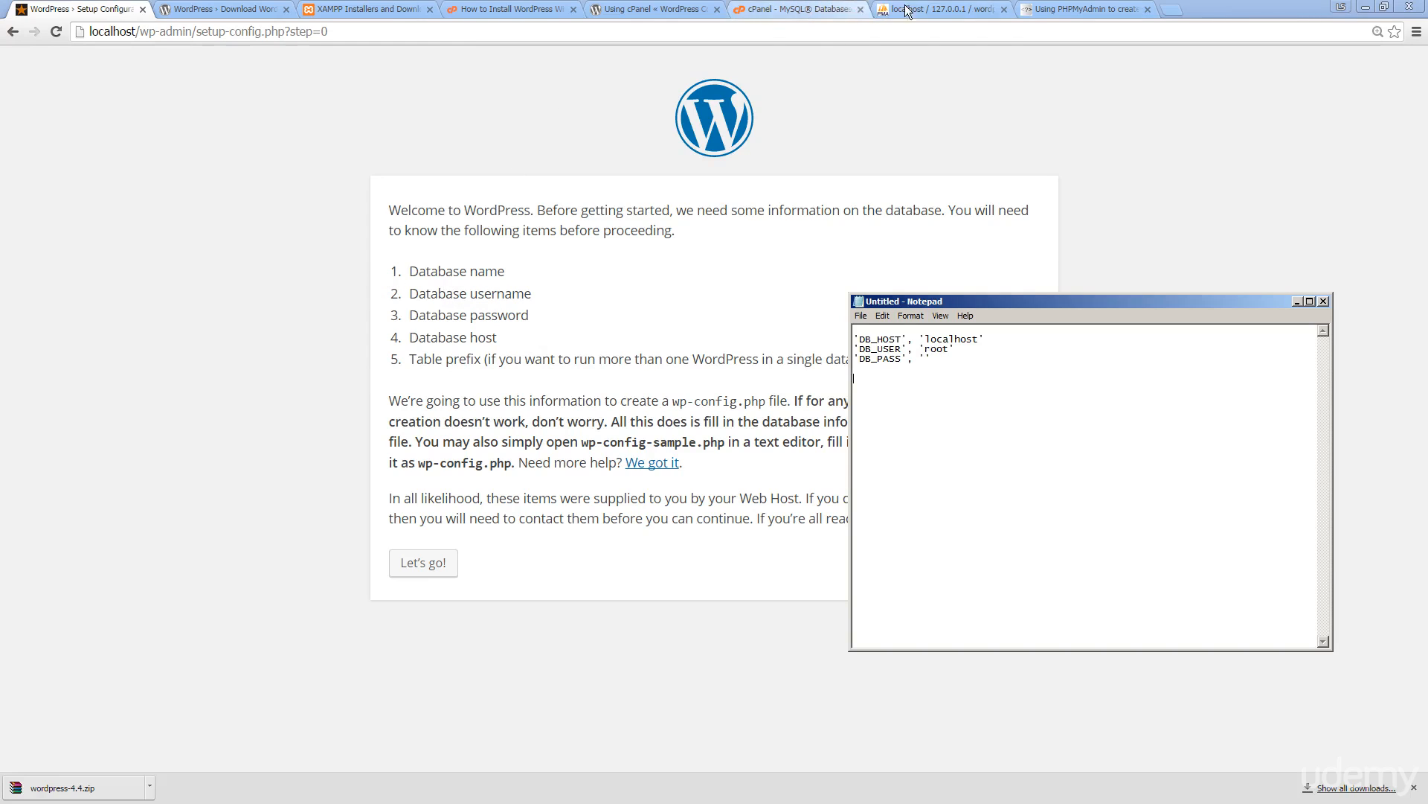
left_click(941, 9)
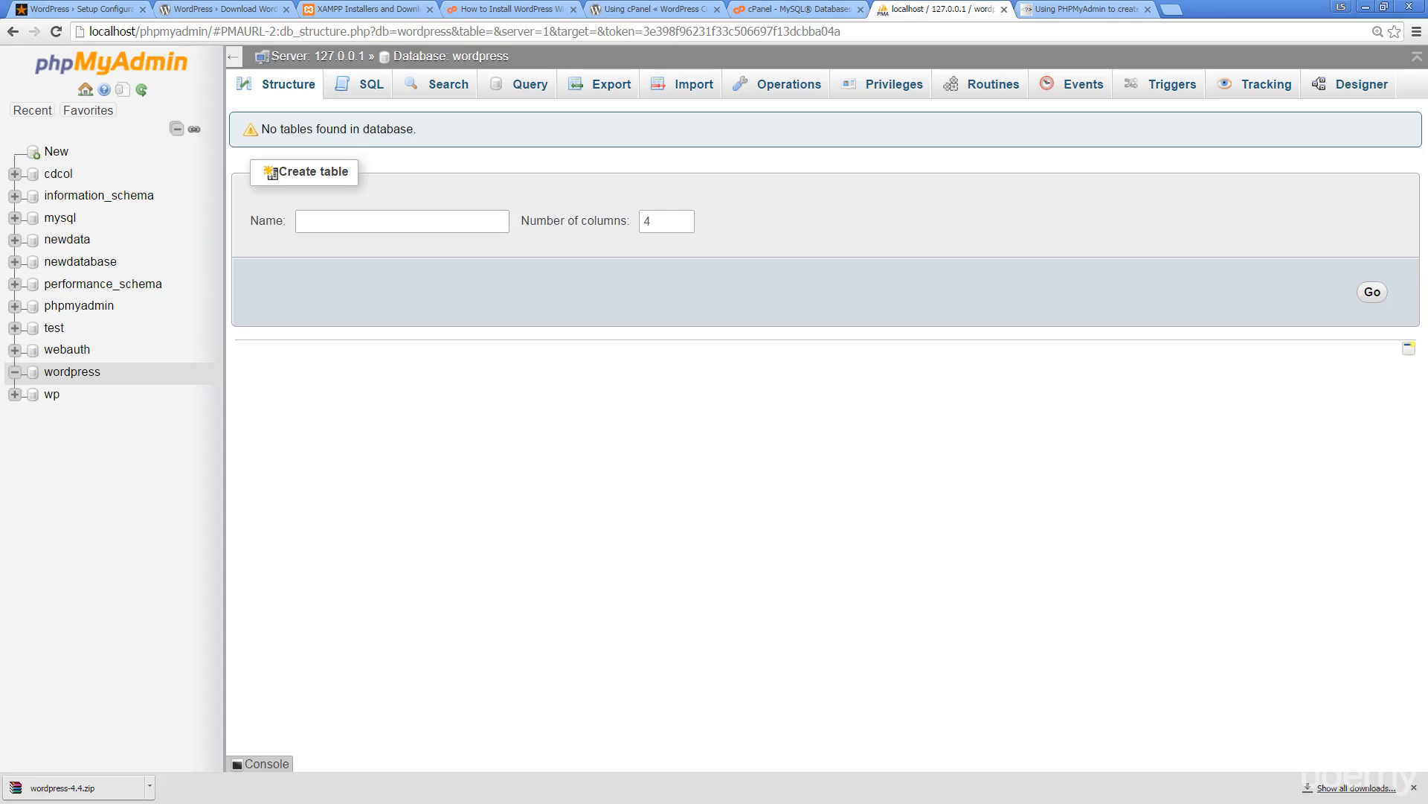
key("alt+Tab")
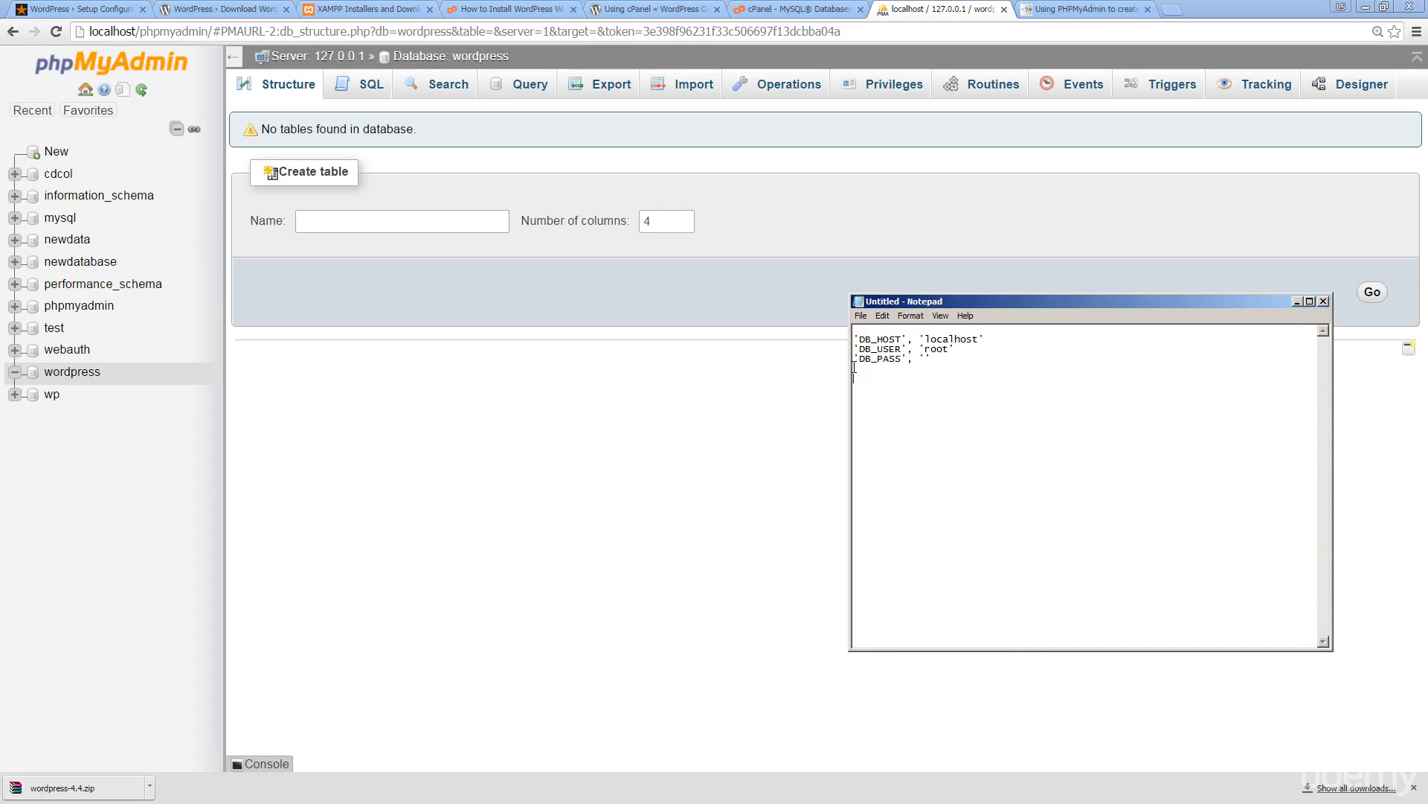
type("wordpress")
left_click(767, 9)
left_click(767, 9)
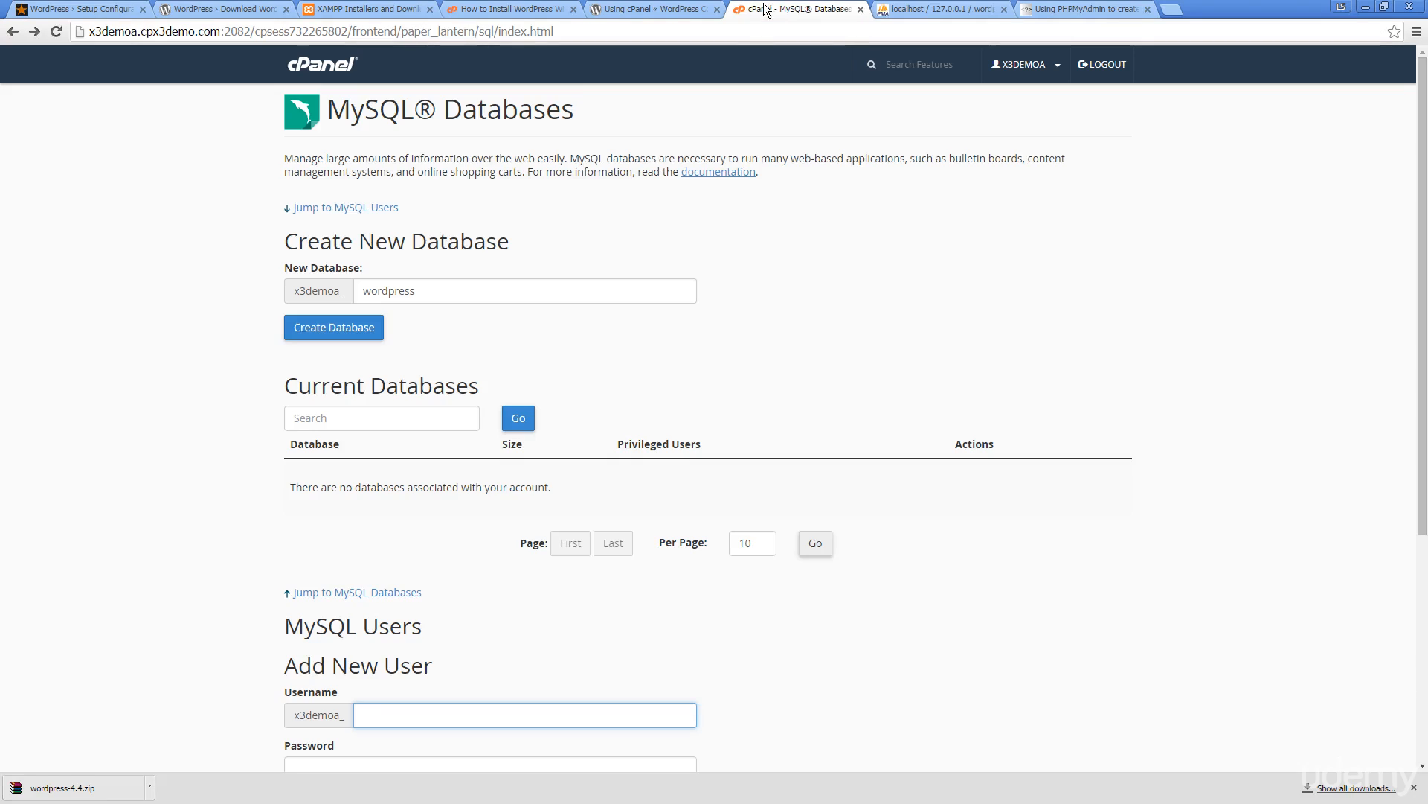
left_click(935, 9)
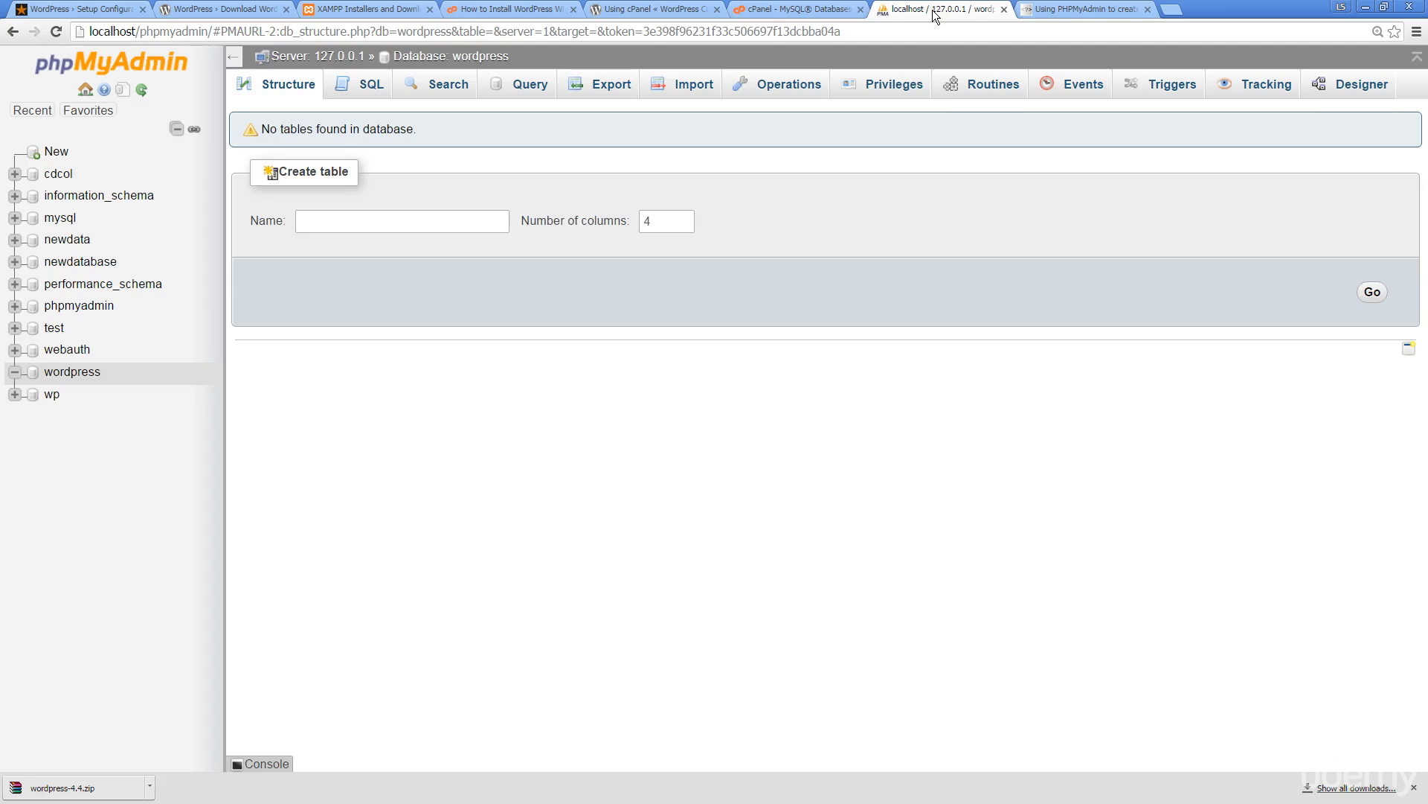
key("alt+Tab")
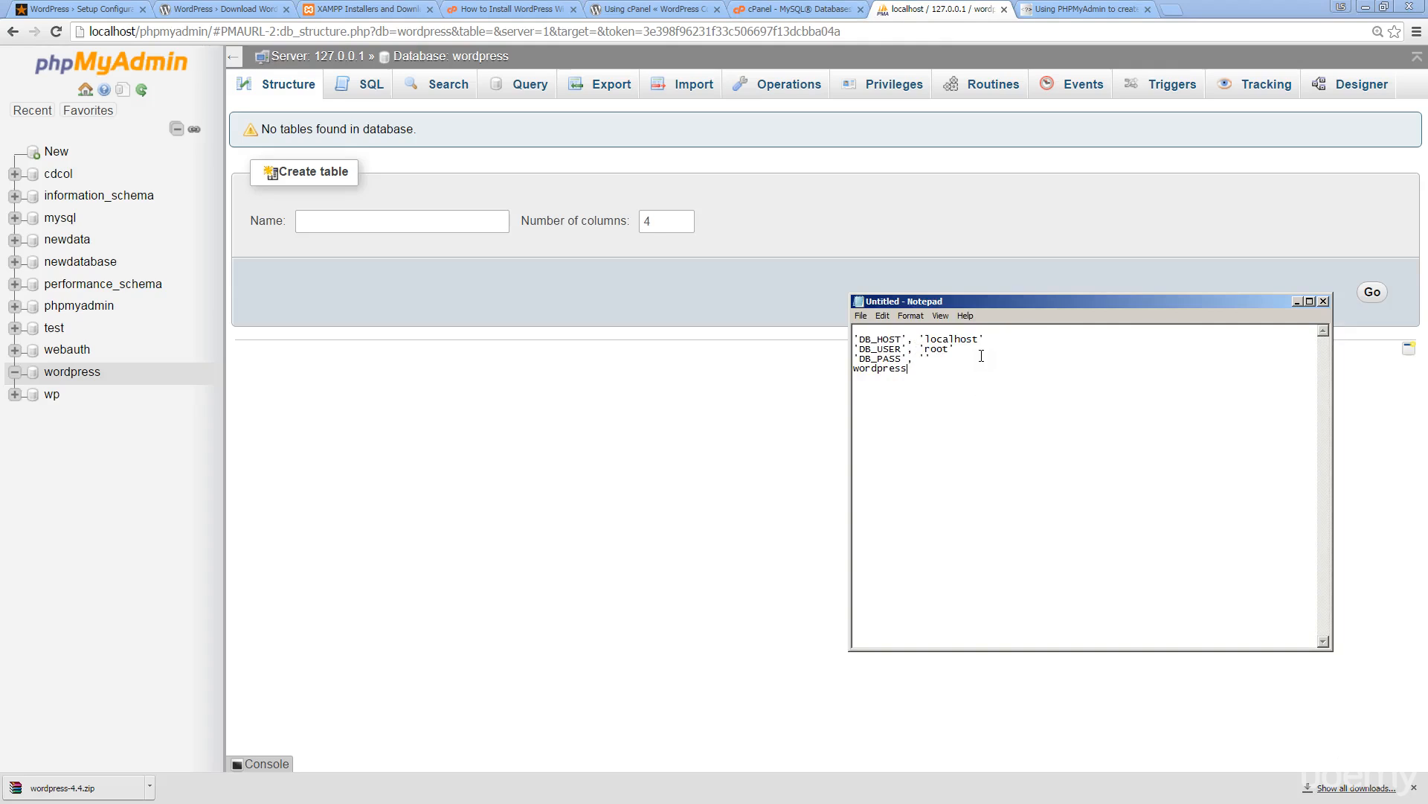
left_click_drag(926, 339, 983, 338)
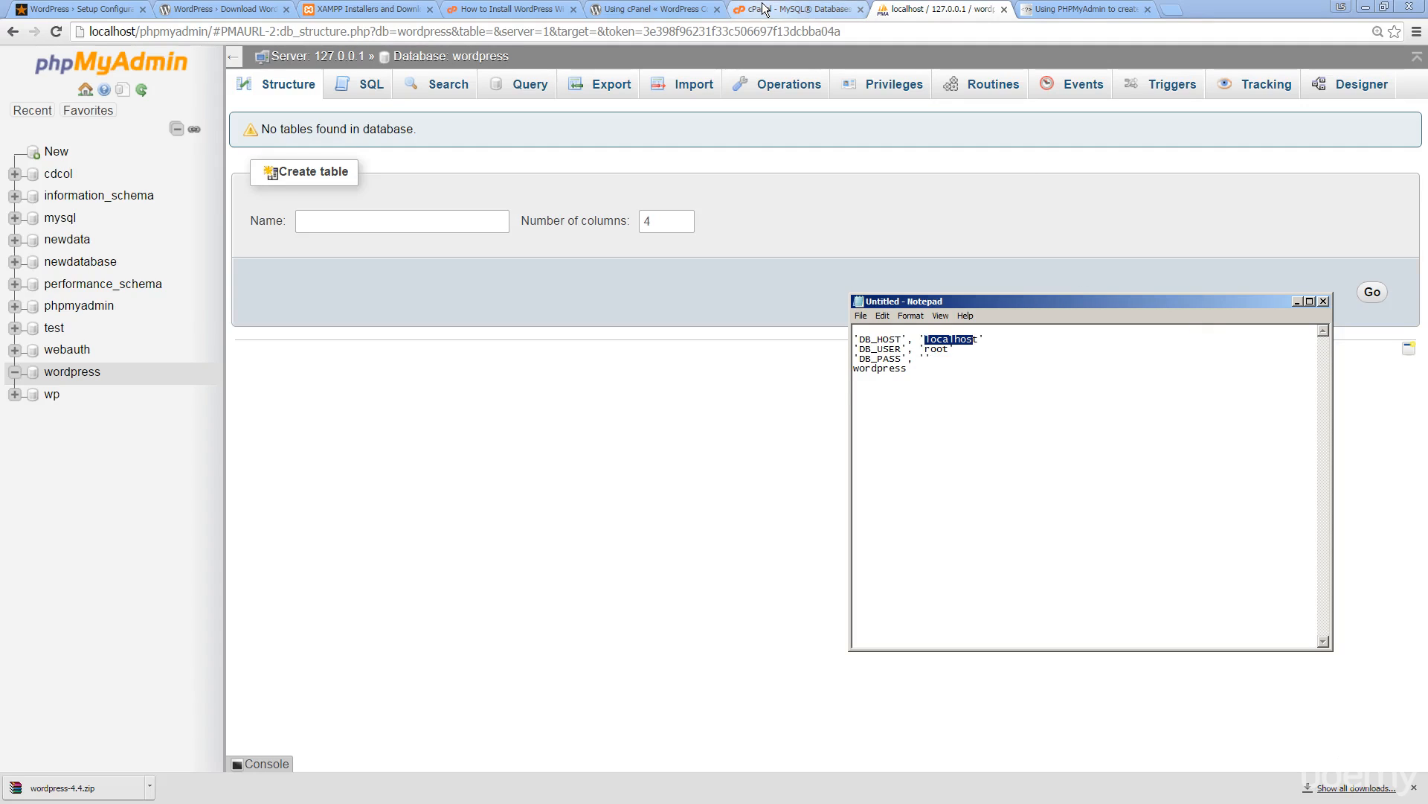
Go back to the WordPress setup welcome page, then switch to Brackets showing the wp project
left_click(94, 8)
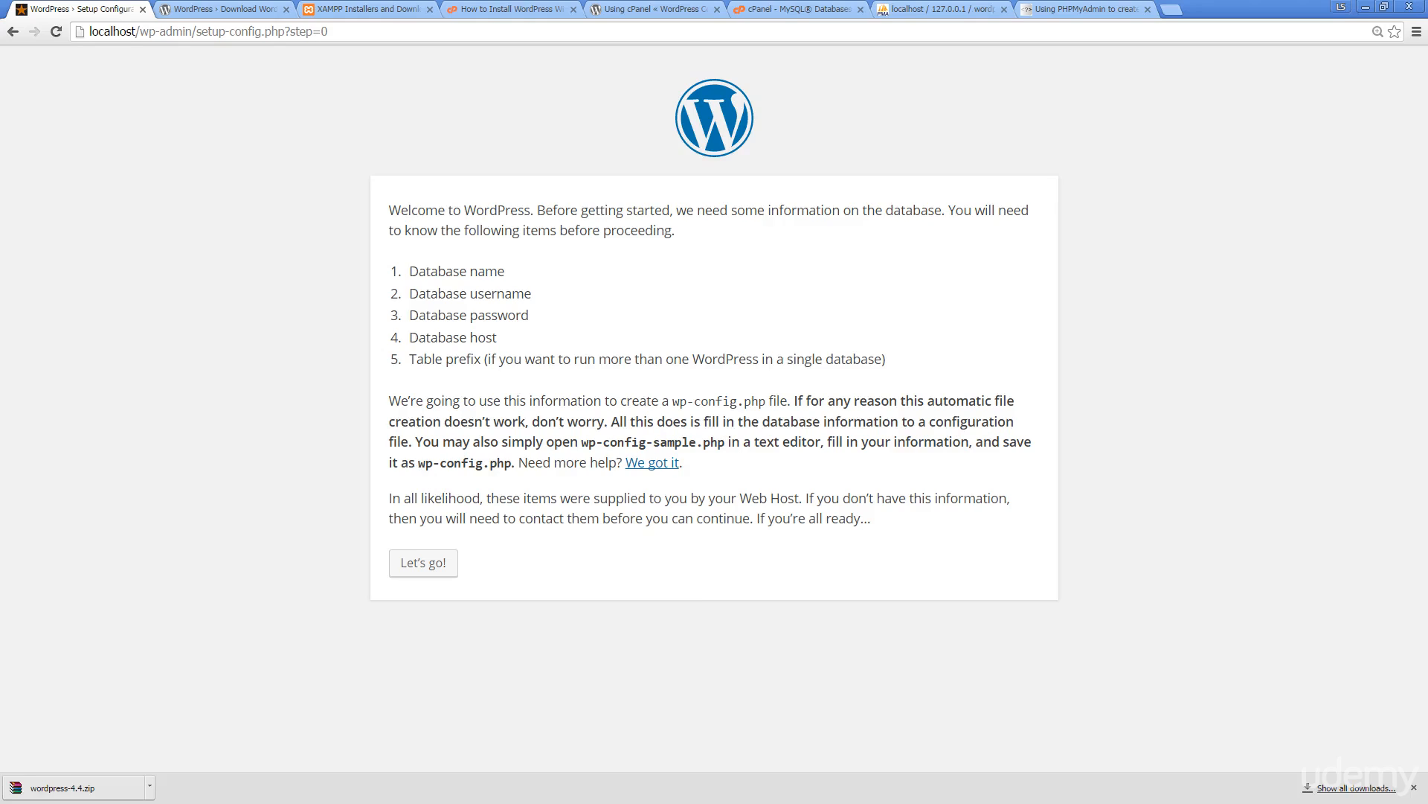
key("alt+Tab")
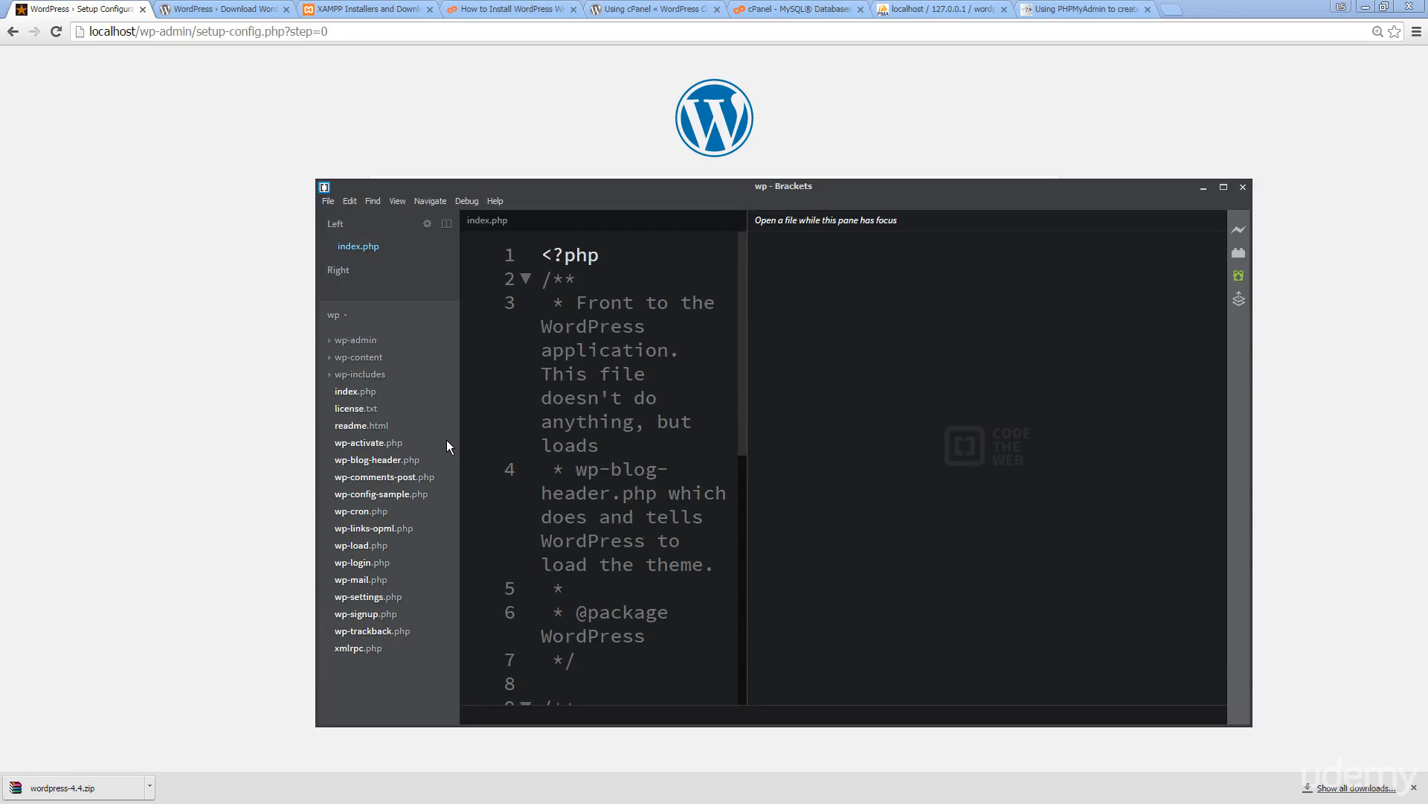
Open wp-config-sample.php beside index.php, maximize Brackets, and view its MySQL placeholder settings
double_click(372, 492)
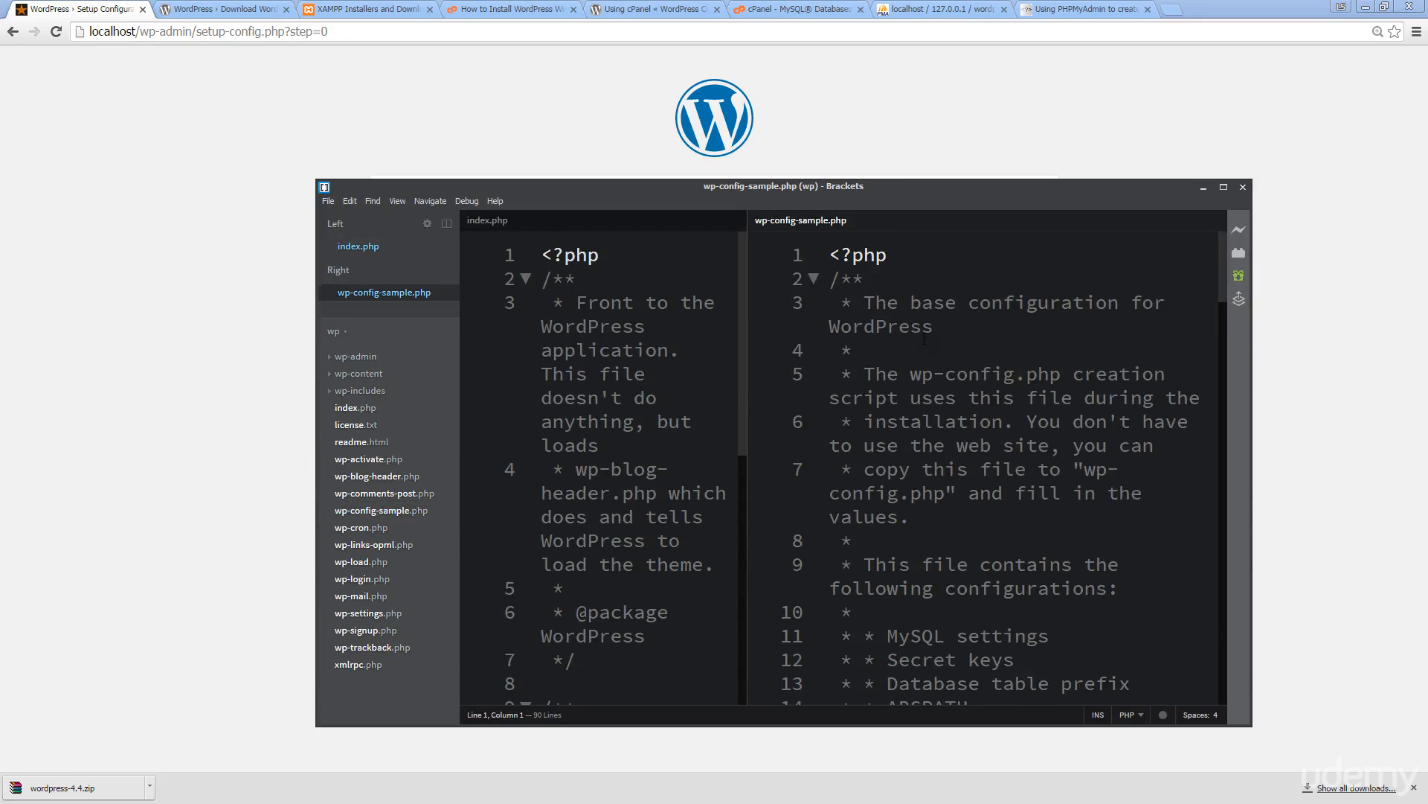
scroll(909, 360, "down", 10)
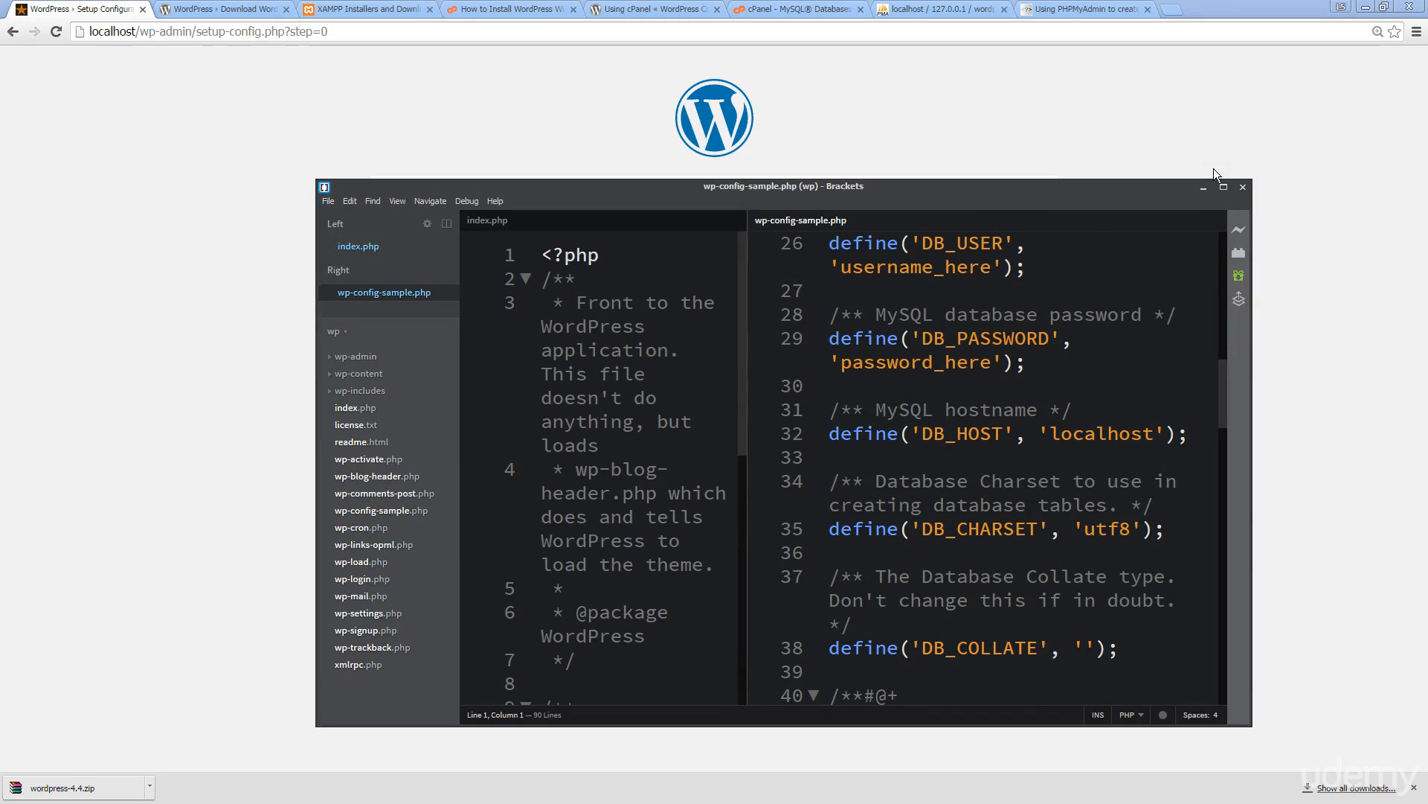
left_click(1224, 192)
left_click(742, 313)
scroll(742, 313, "up", 8)
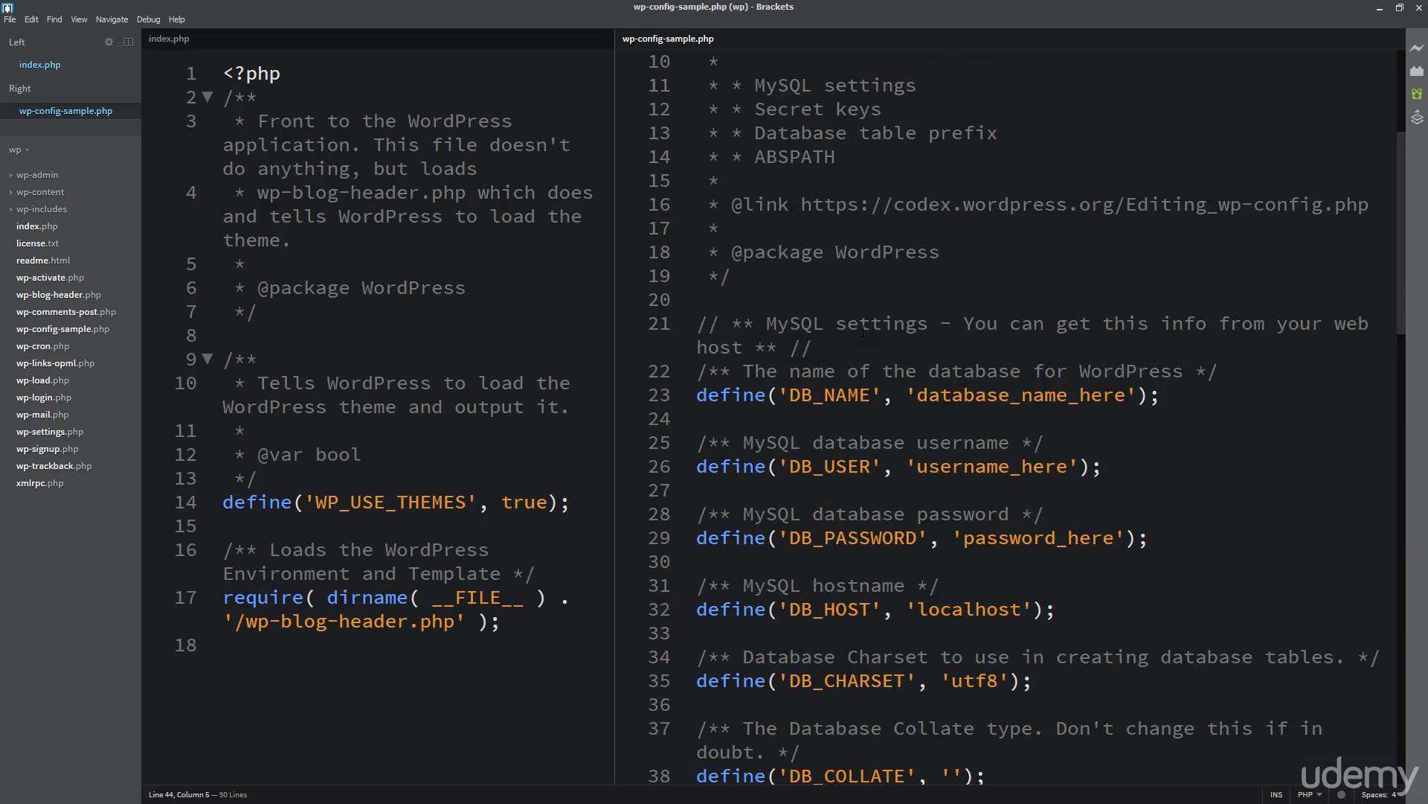
scroll(863, 332, "down", 1)
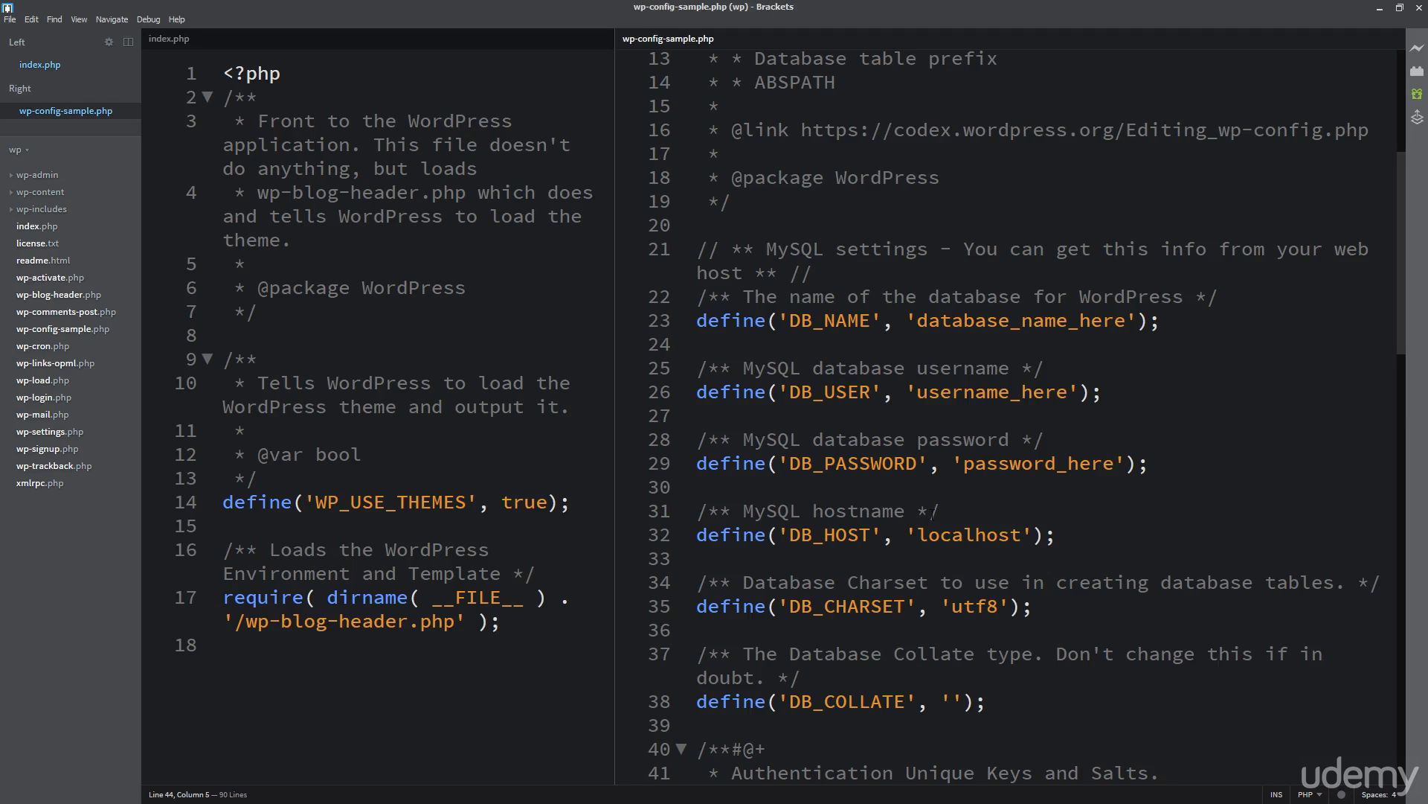
In wp-config-sample.php, empty the database password, set the user to root and the database name to wordpress
left_click_drag(964, 465, 1113, 467)
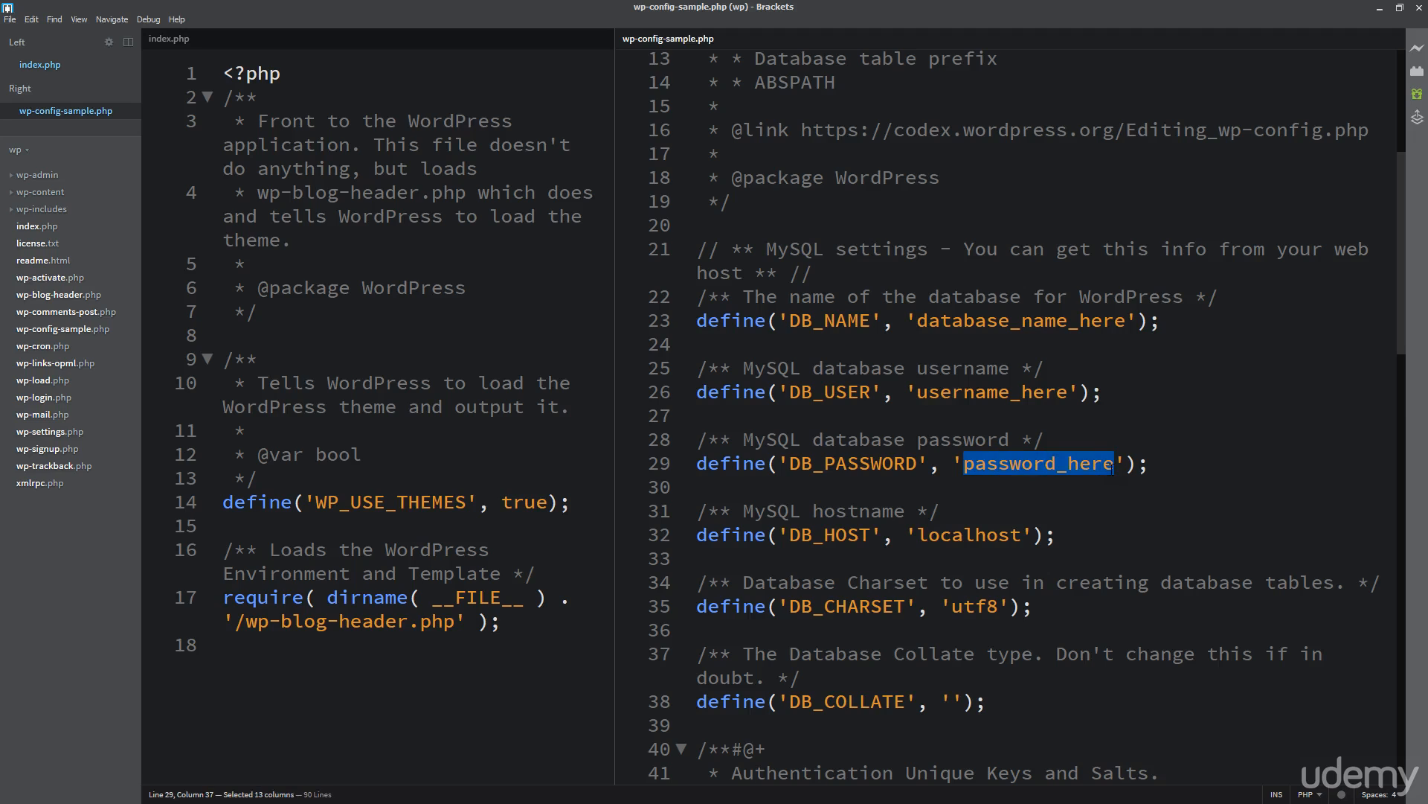
key("BackSpace")
left_click_drag(918, 393, 1067, 392)
type("root")
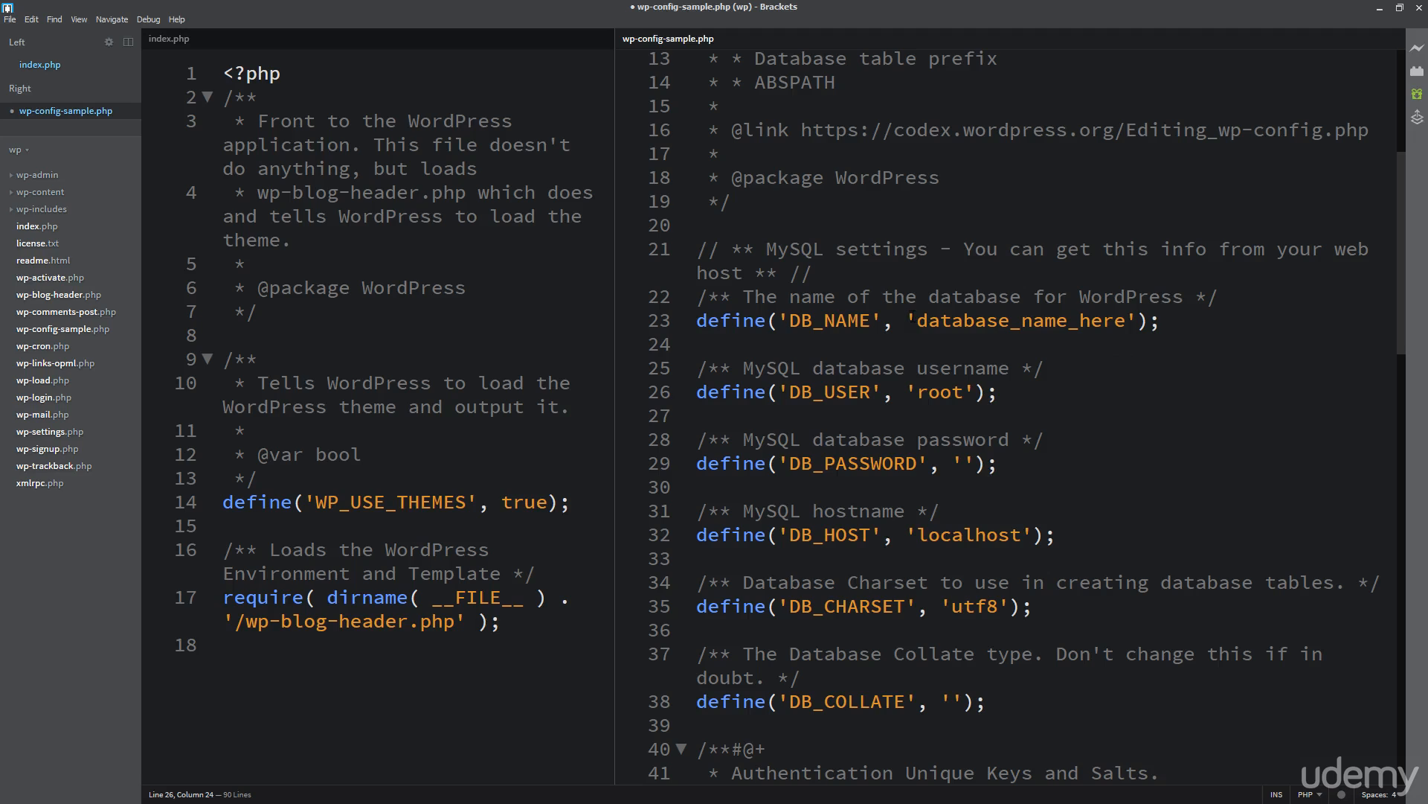
left_click_drag(917, 321, 1121, 322)
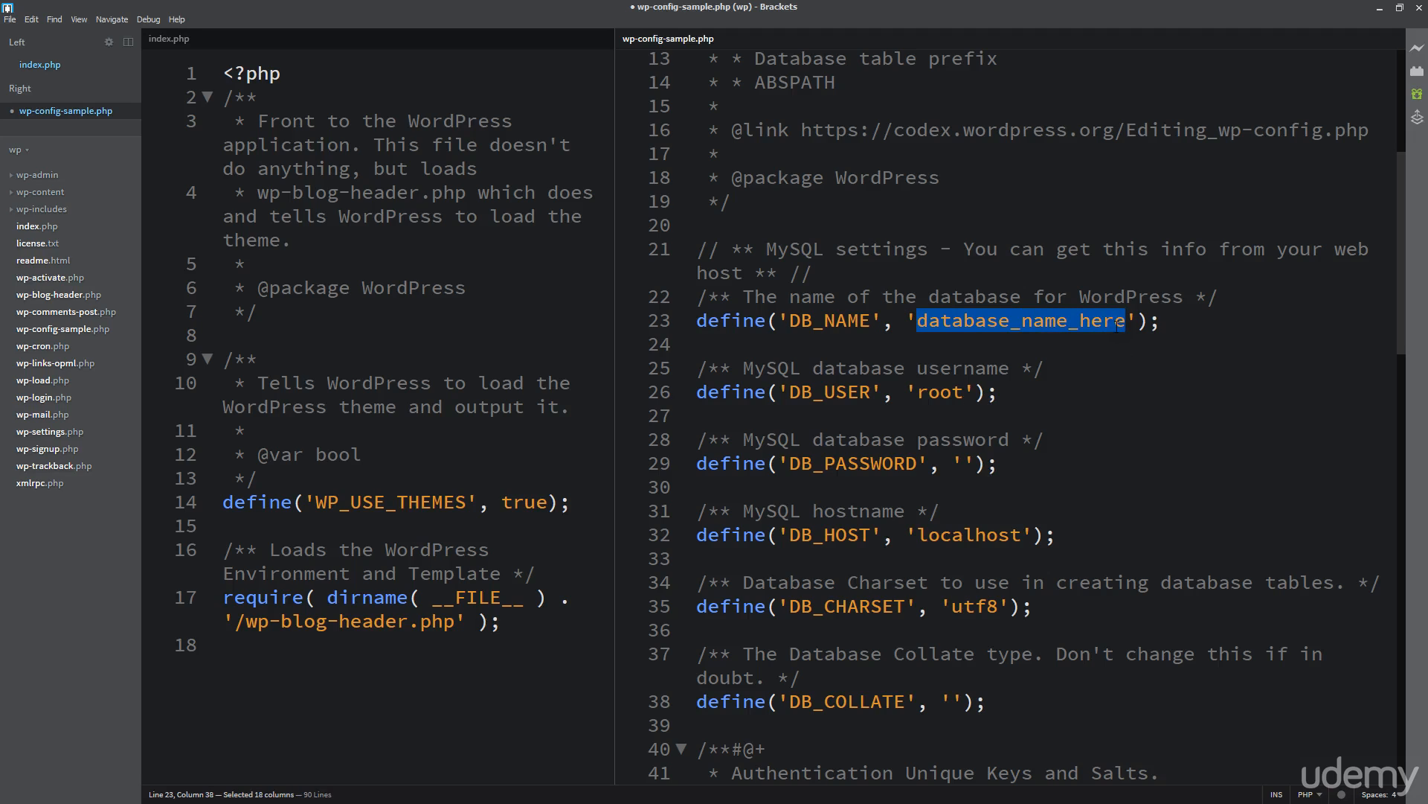
type("wordpress")
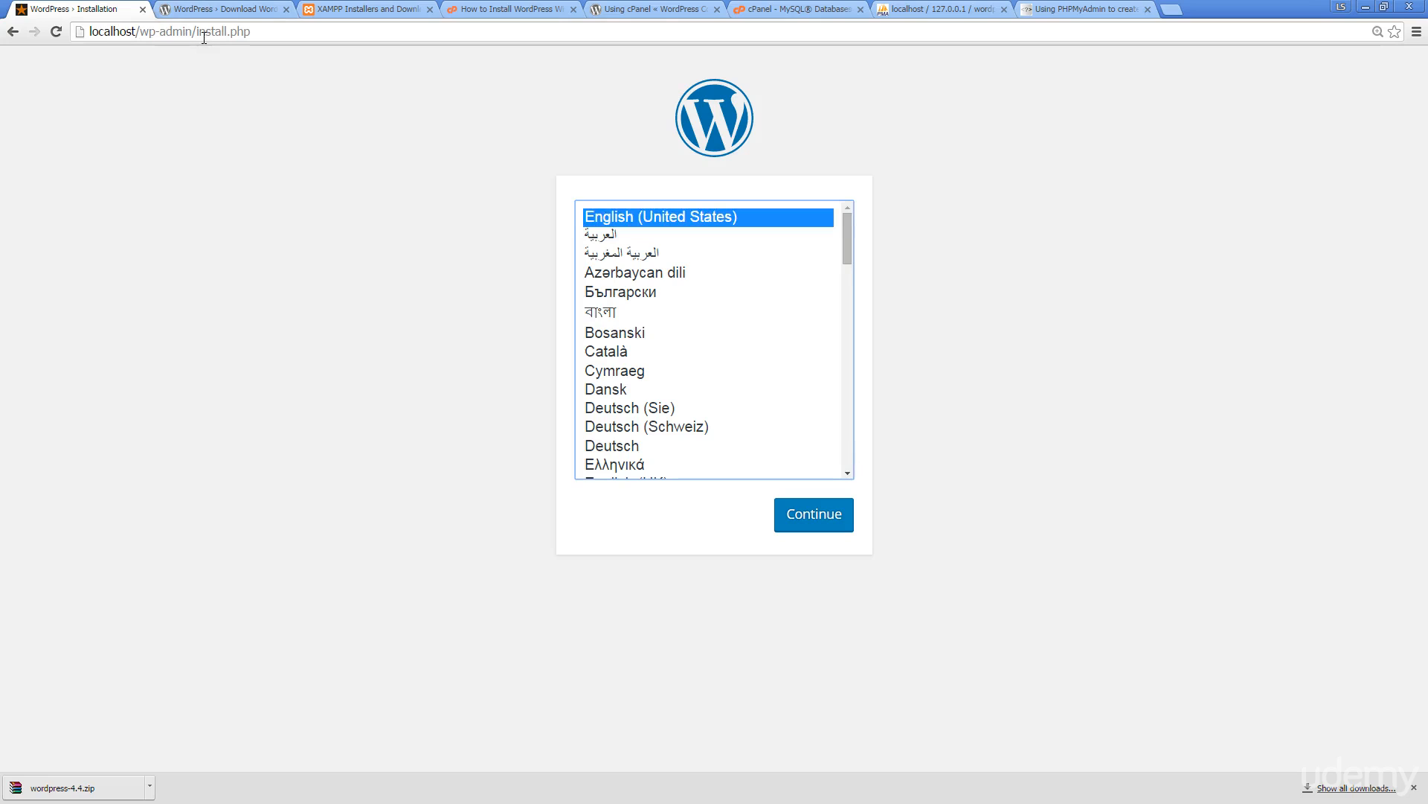
Continue with English (United States) and change the prefilled installer username to admin
left_click(806, 514)
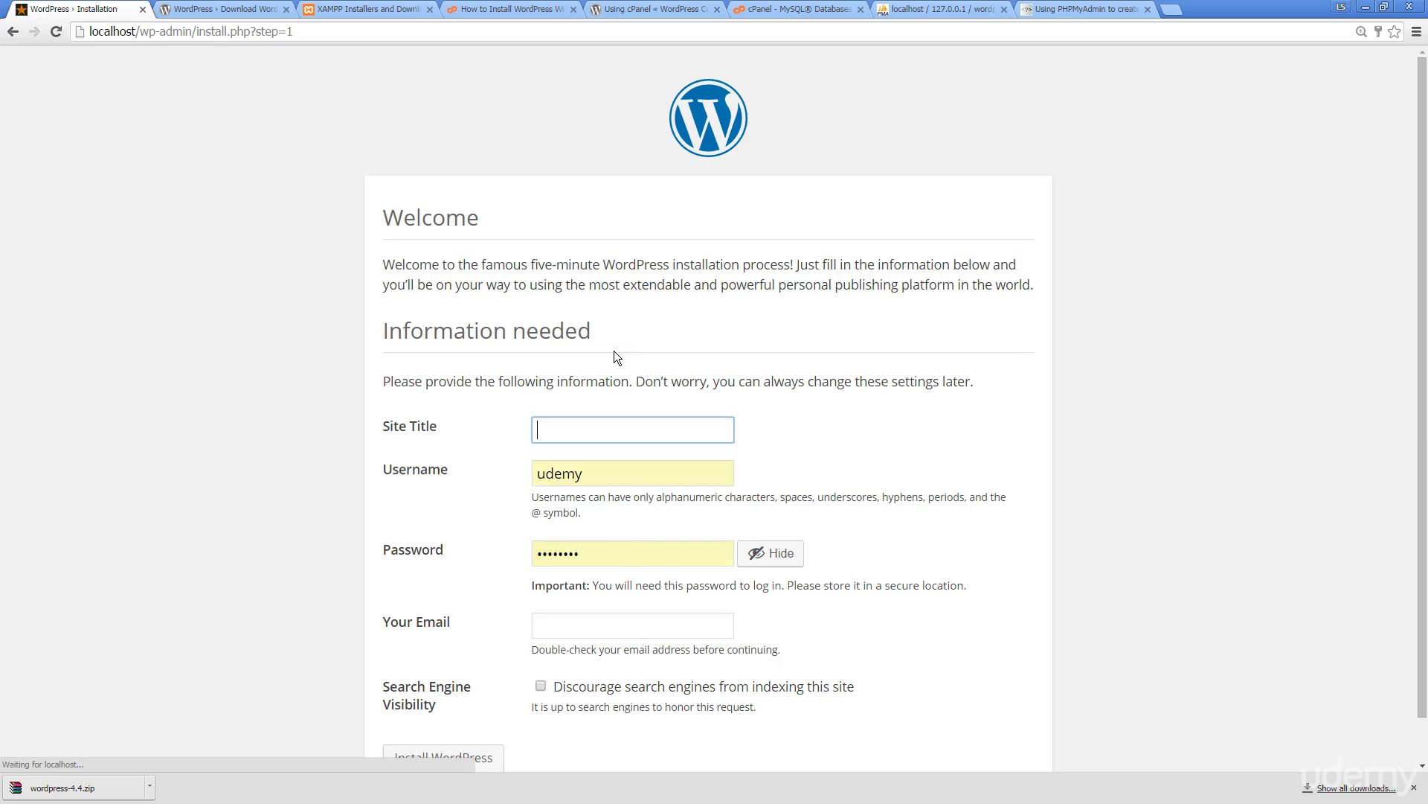
scroll(566, 285, "down", 1)
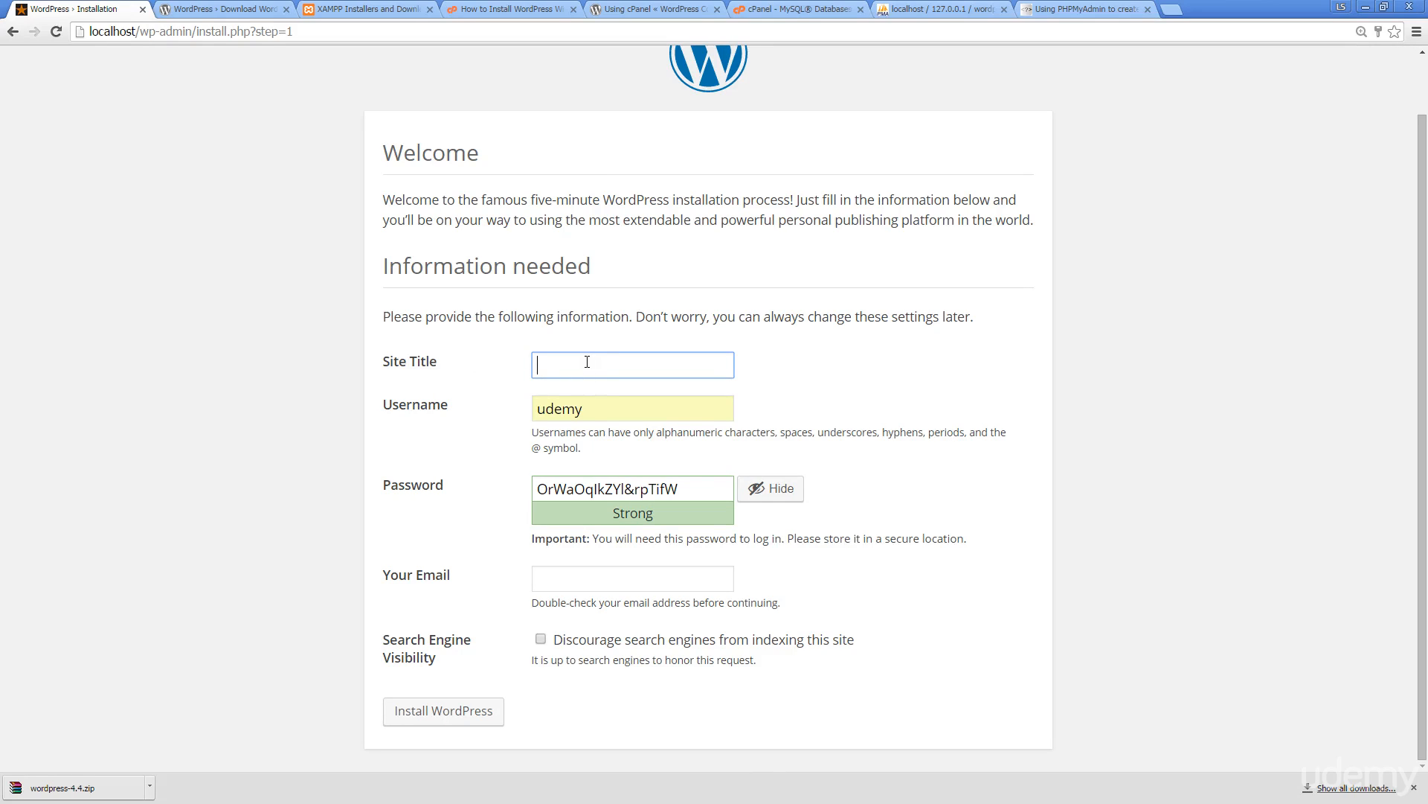
type("u")
key("BackSpace")
left_click_drag(595, 408, 493, 407)
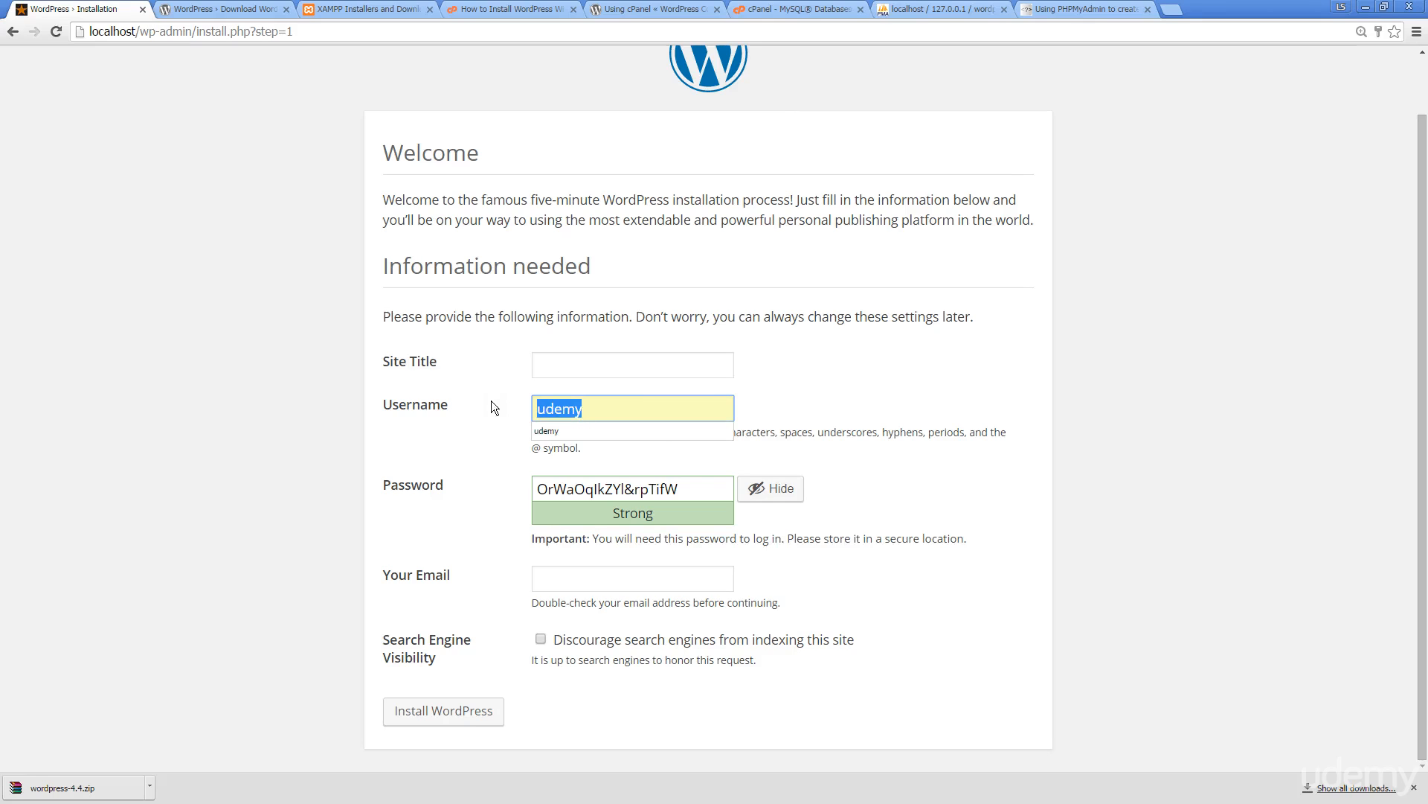
type("admin")
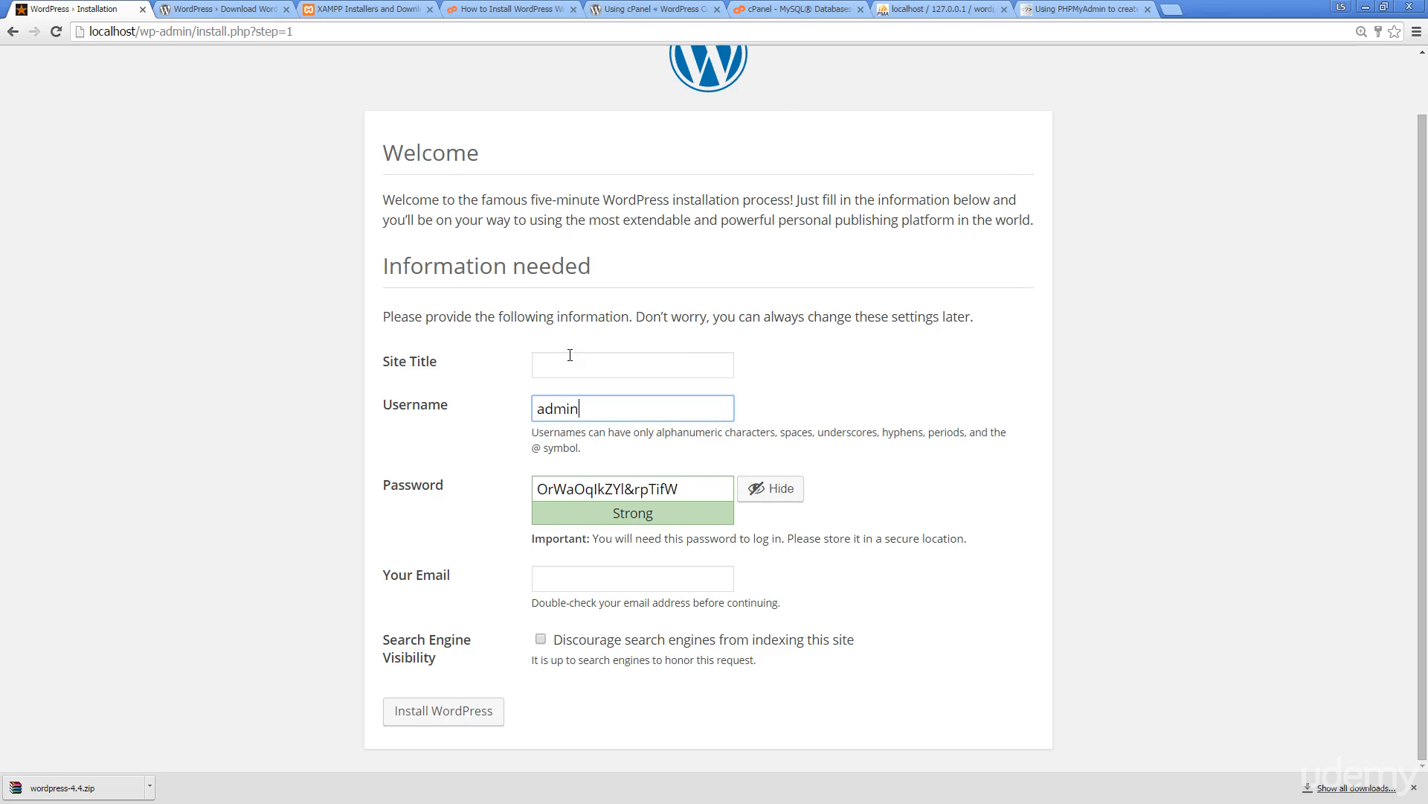
left_click(574, 358)
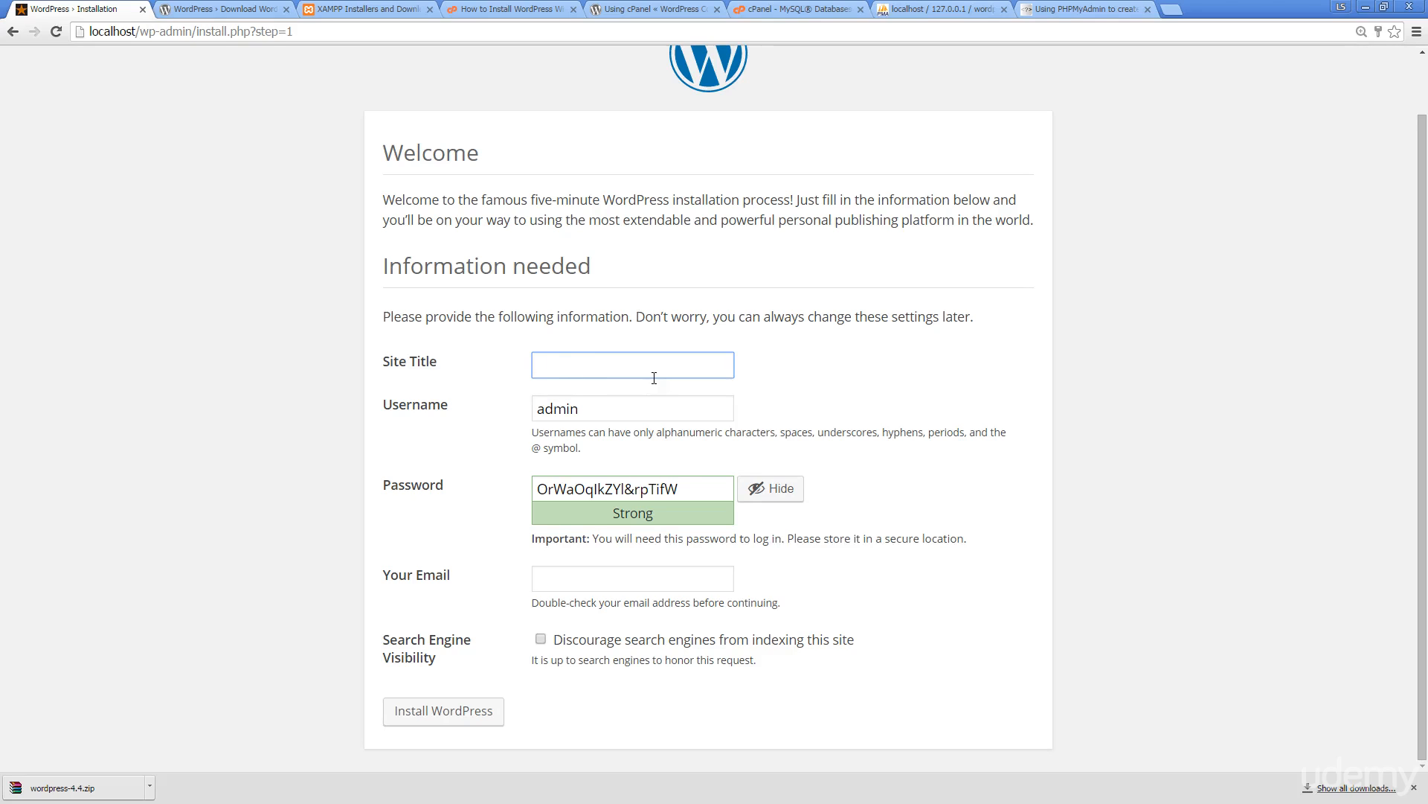
Enter site title 'Wordpress Test', replace the generated password with a weak one, add the e-mail, and install
type("Wordpress Test Site")
left_click_drag(684, 497, 522, 491)
type("password")
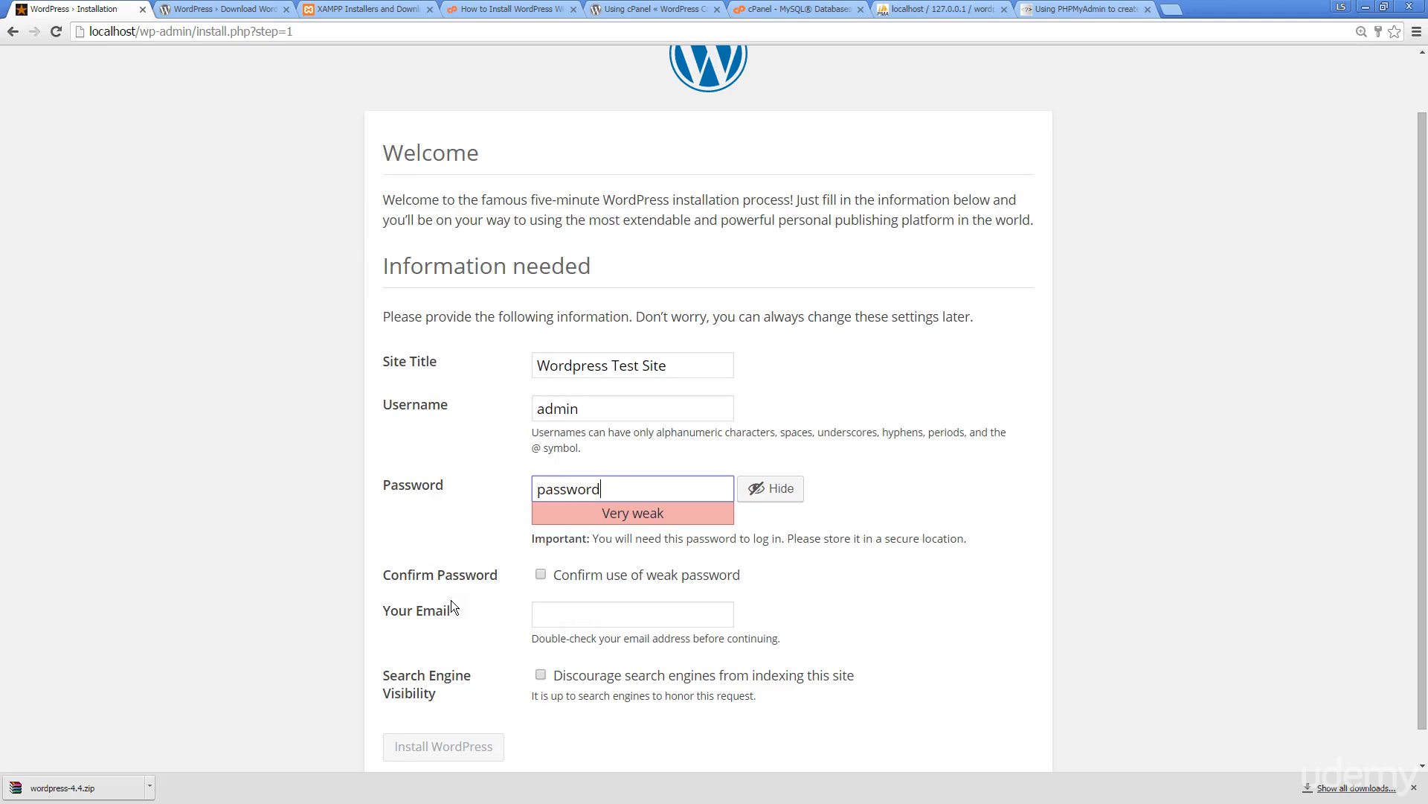
left_click(633, 617)
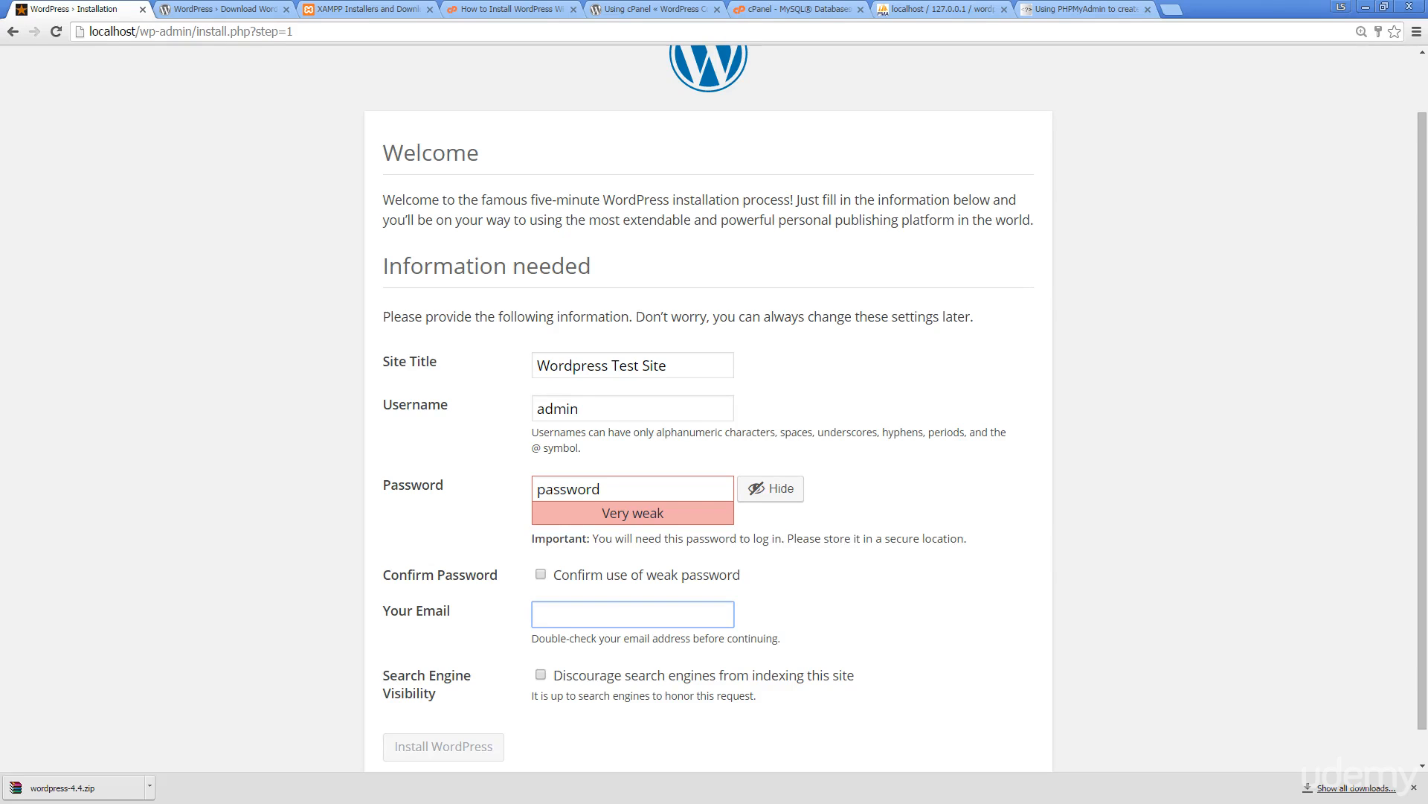
scroll(724, 551, "down", 1)
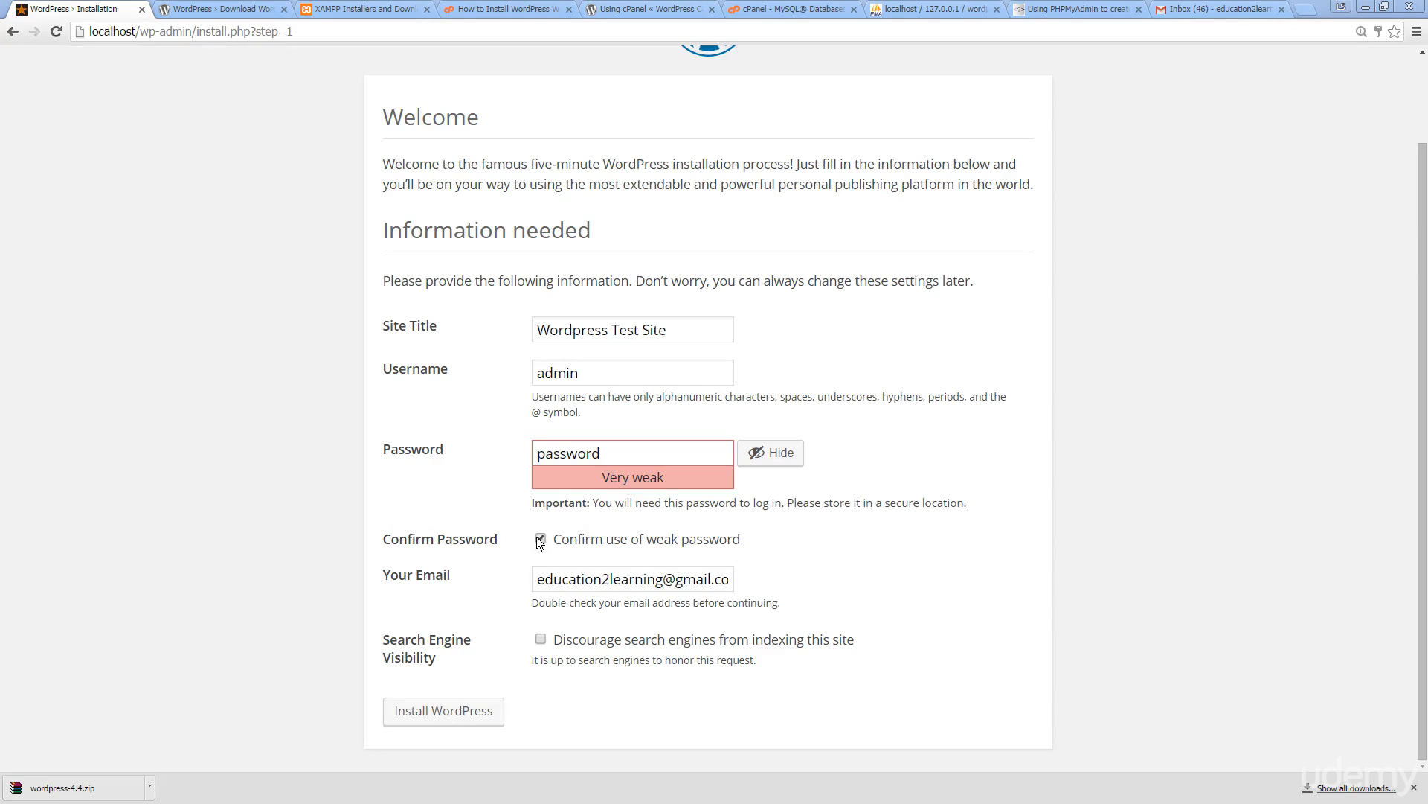
left_click(408, 716)
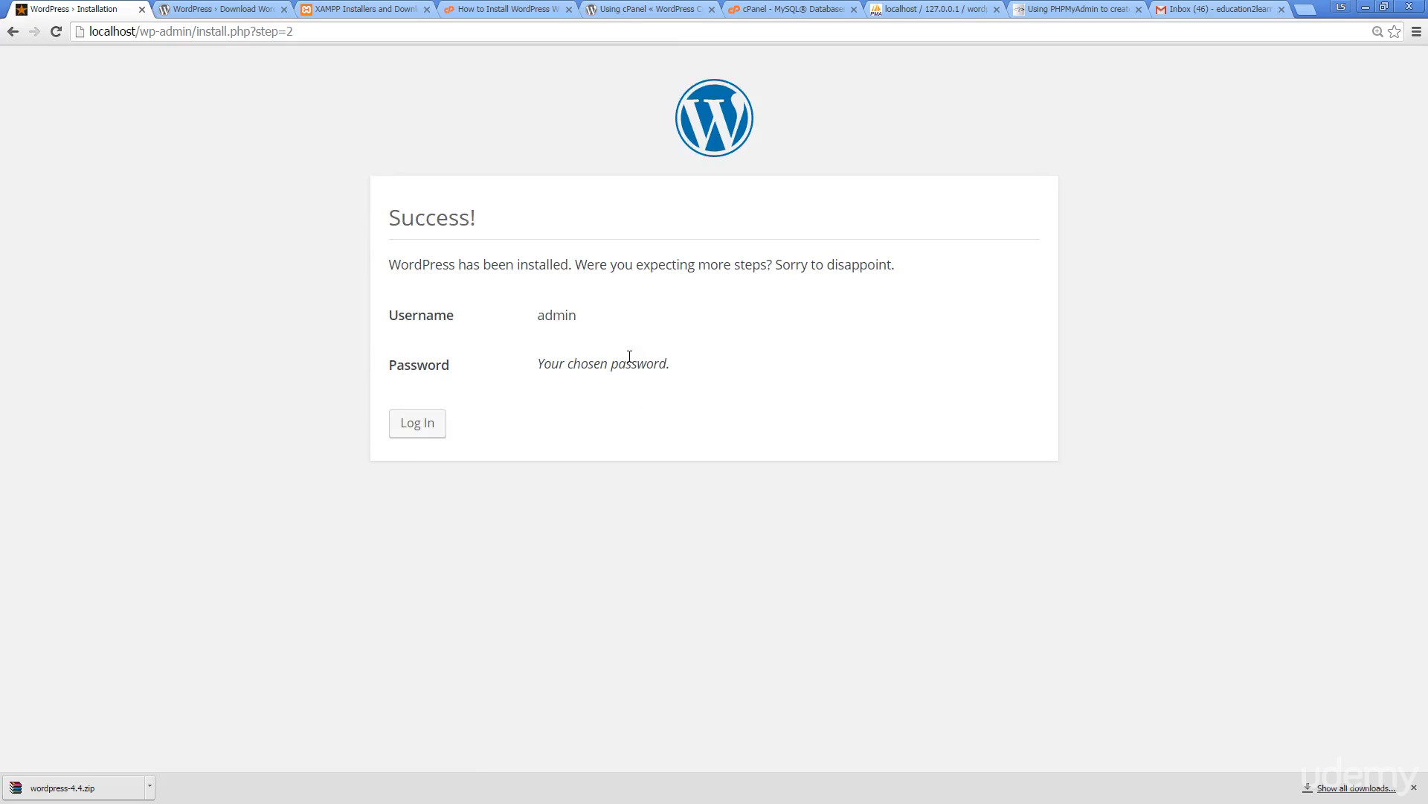
Log in as admin with the chosen password and Remember Me ticked
left_click_drag(565, 364, 508, 365)
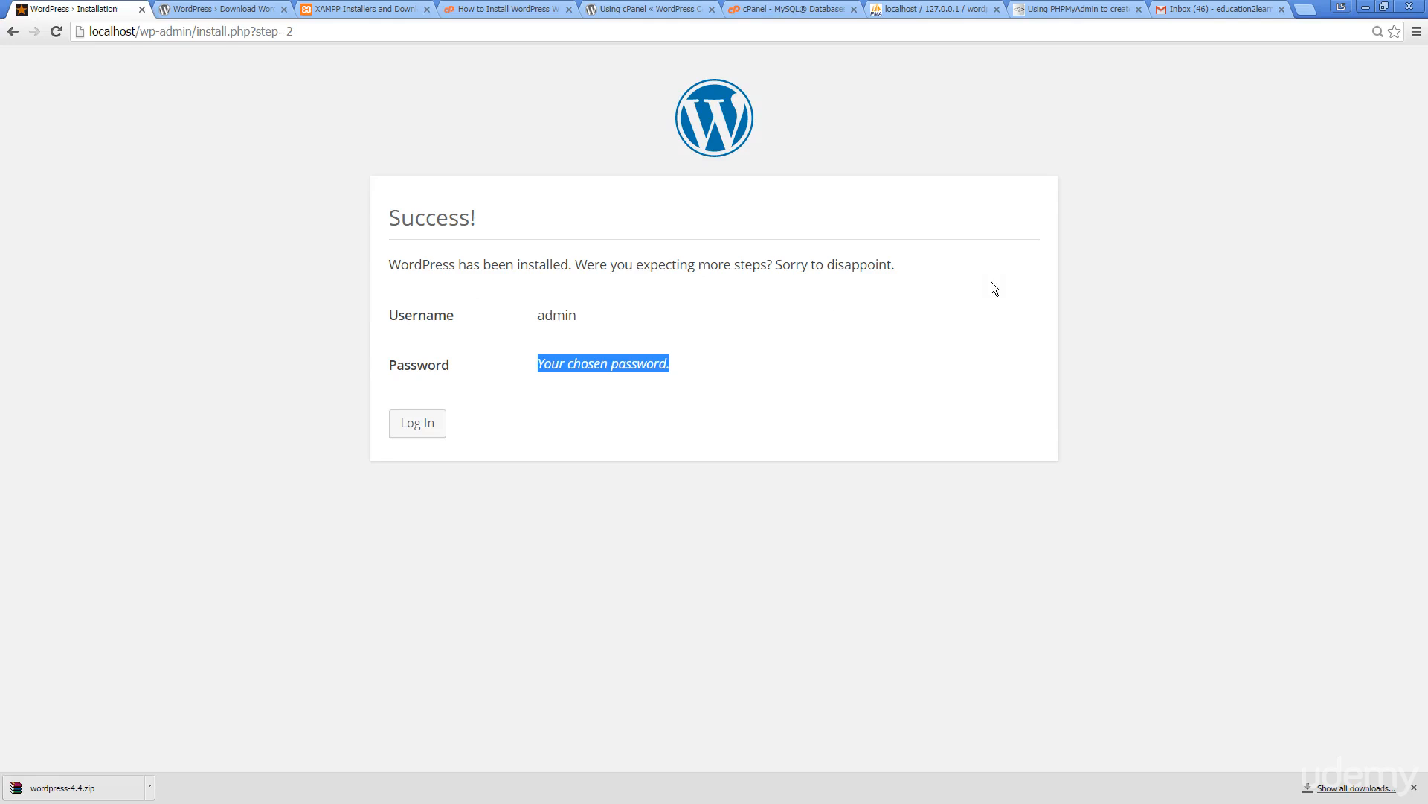
left_click(414, 431)
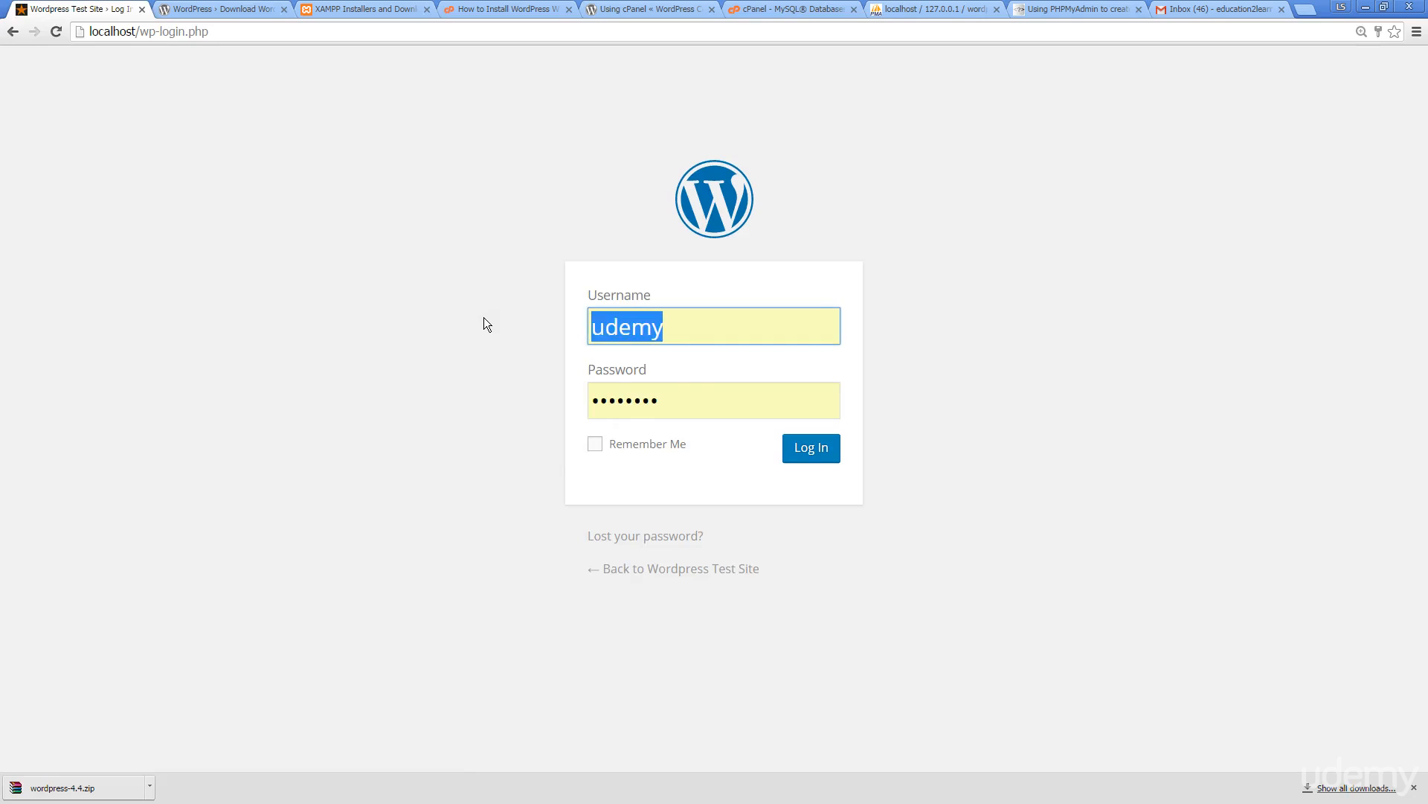
type("admin")
key("Tab")
type("password")
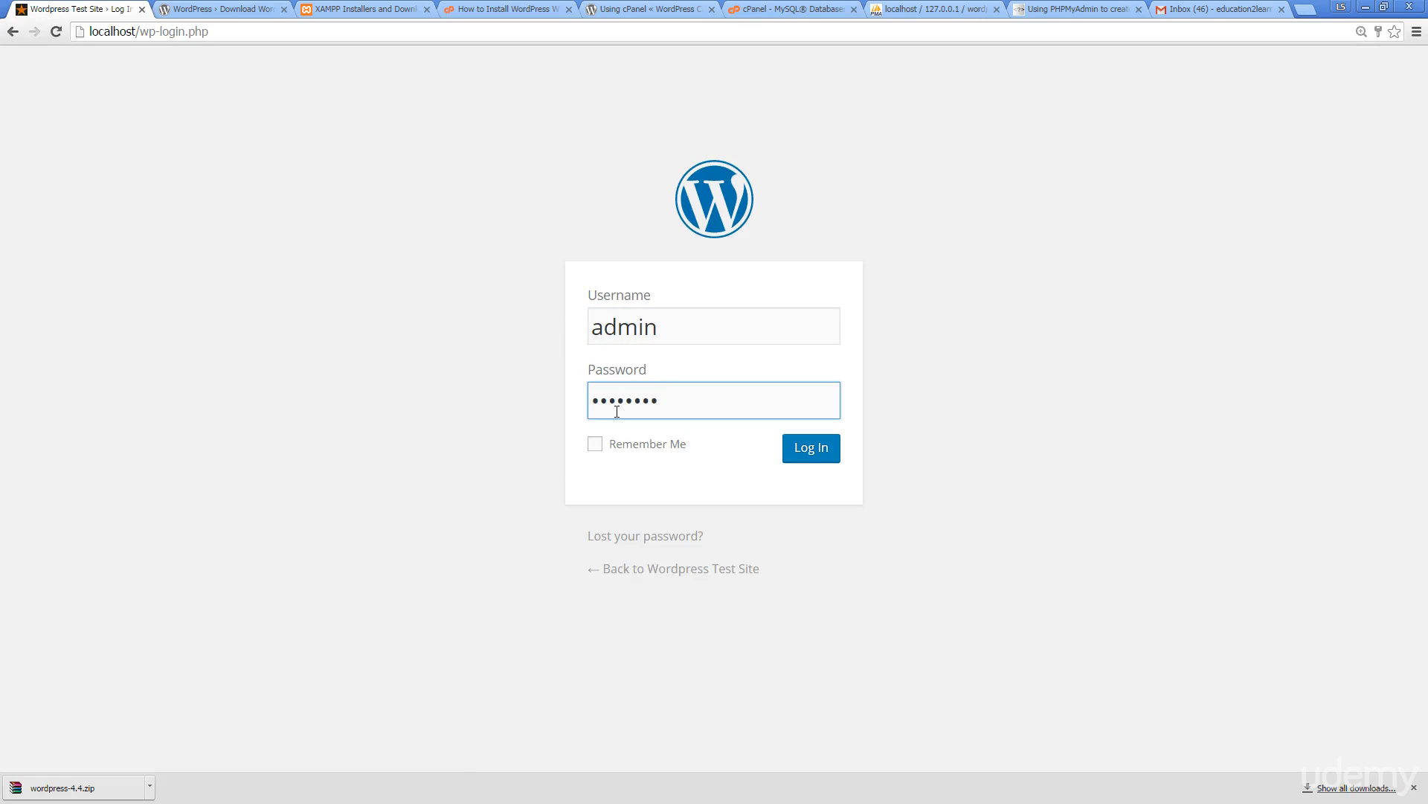
left_click(595, 444)
left_click(813, 451)
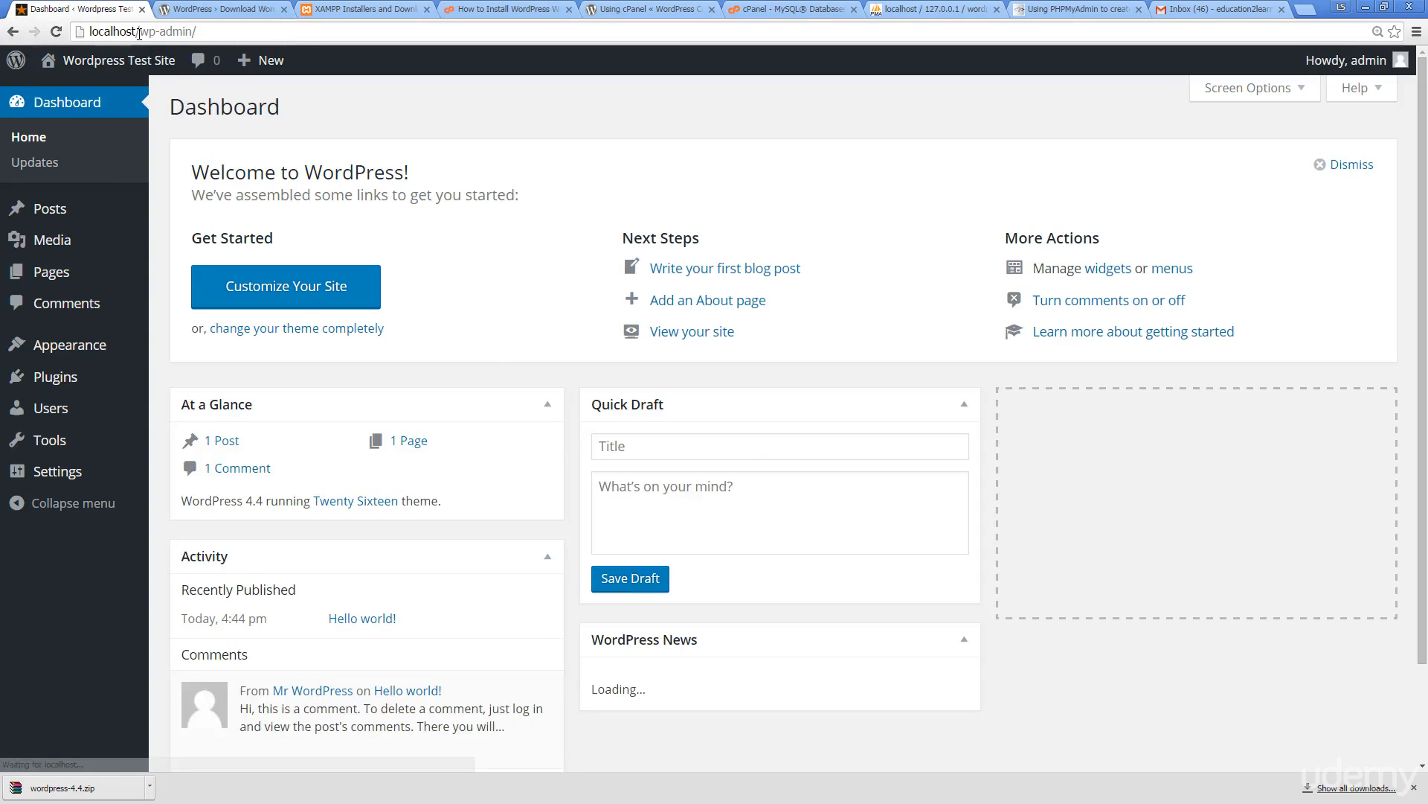
Open the public Wordpress Test Site front page in a new tab and view it
left_click_drag(144, 32, 90, 33)
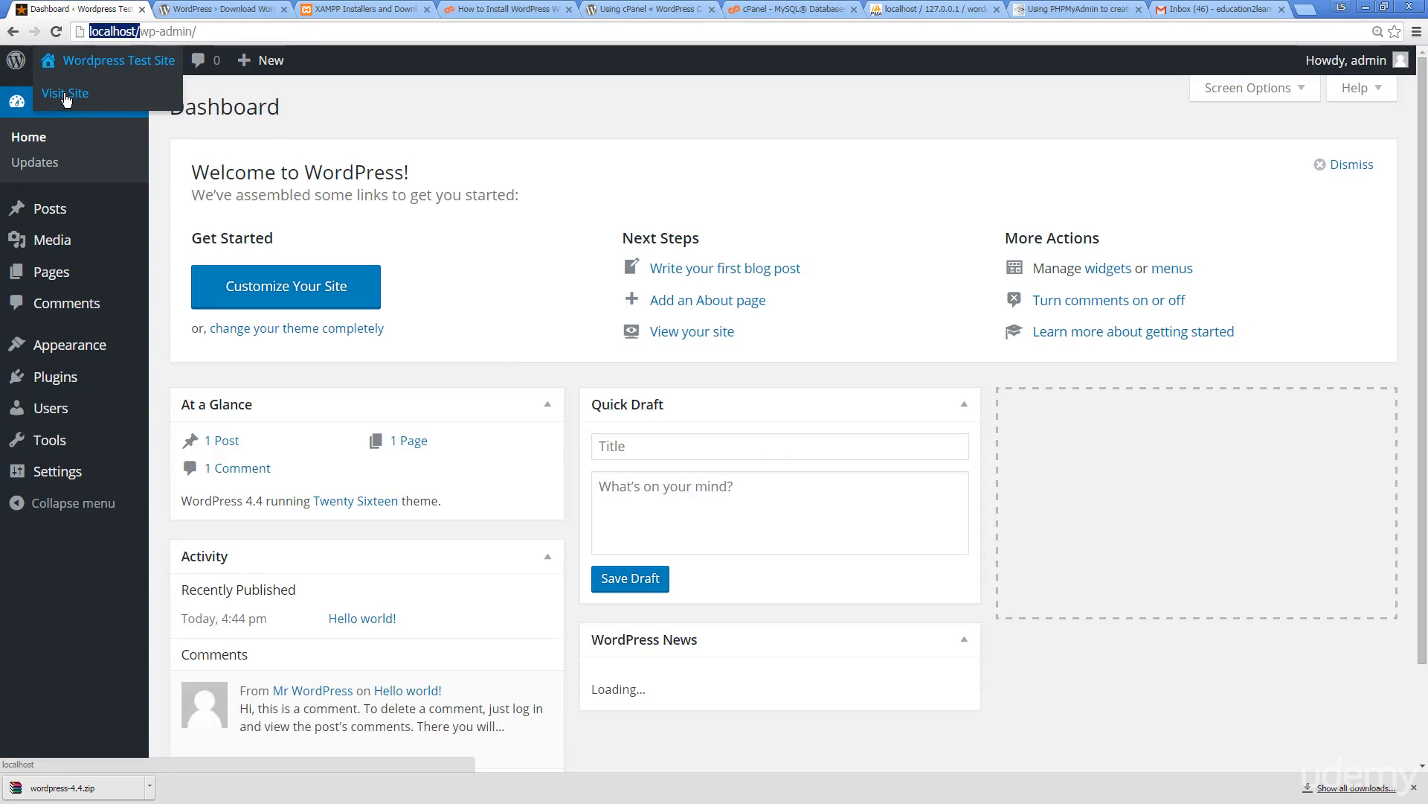
right_click(65, 91)
left_click(112, 98)
left_click(198, 12)
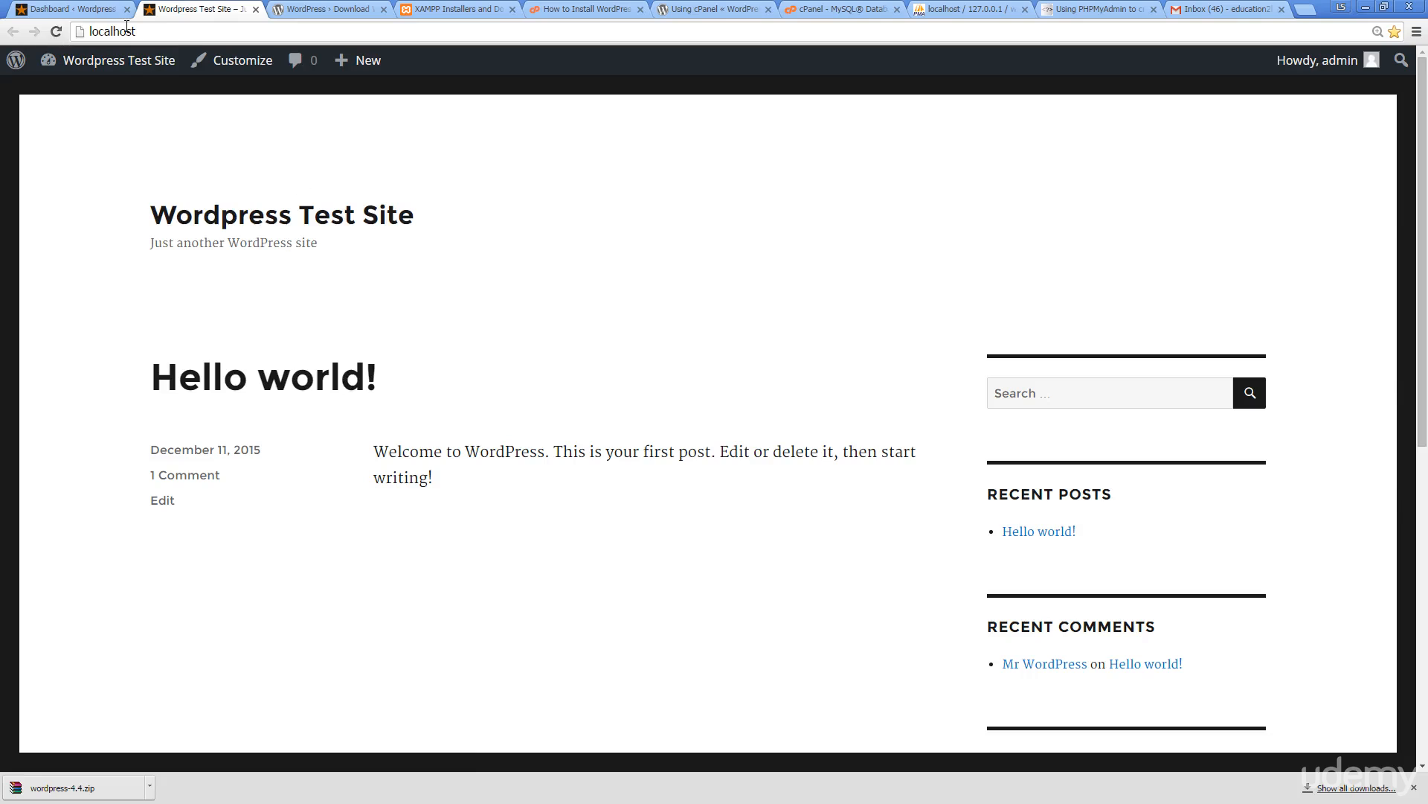
Switch back to the tab with the WordPress admin Dashboard
left_click(74, 6)
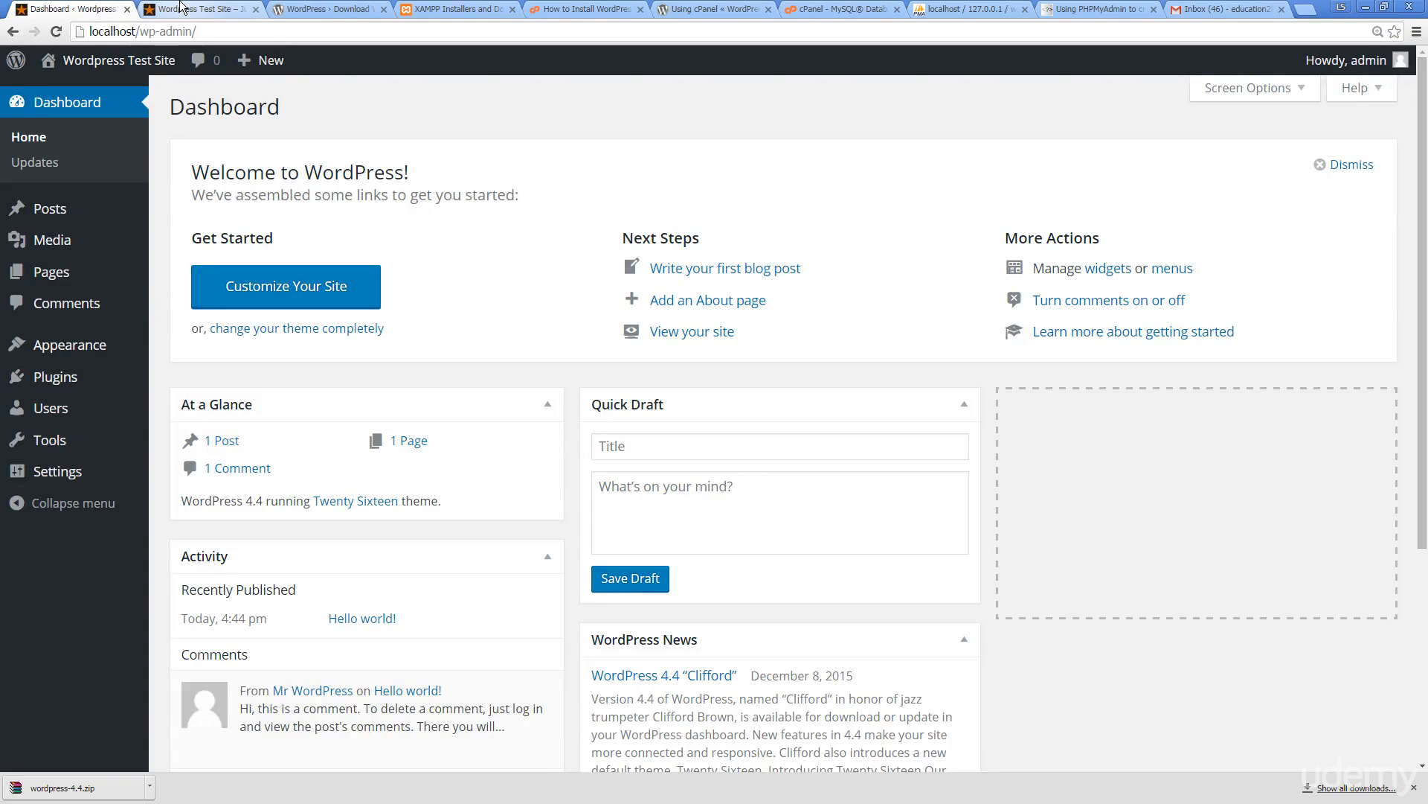
mouse_move(54, 374)
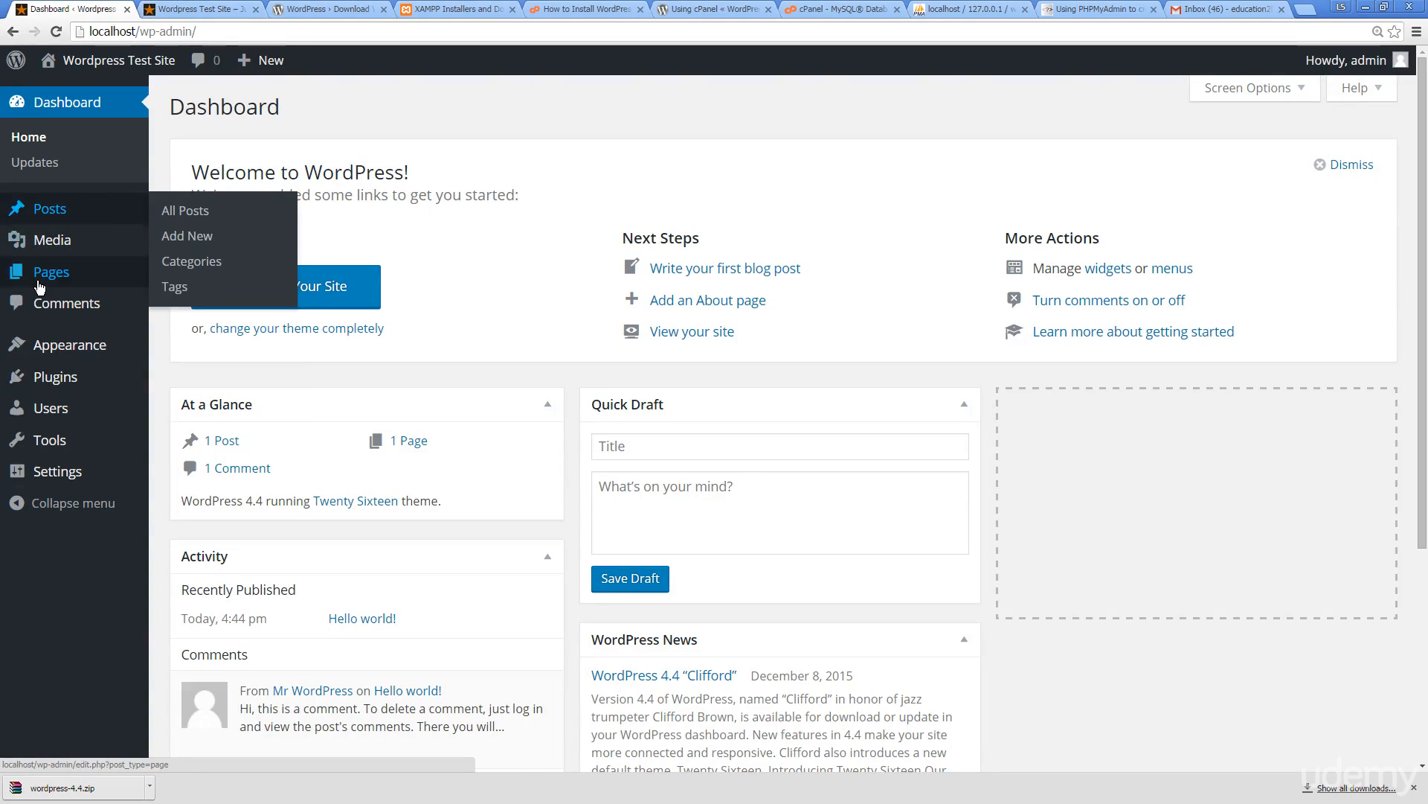
mouse_move(38, 287)
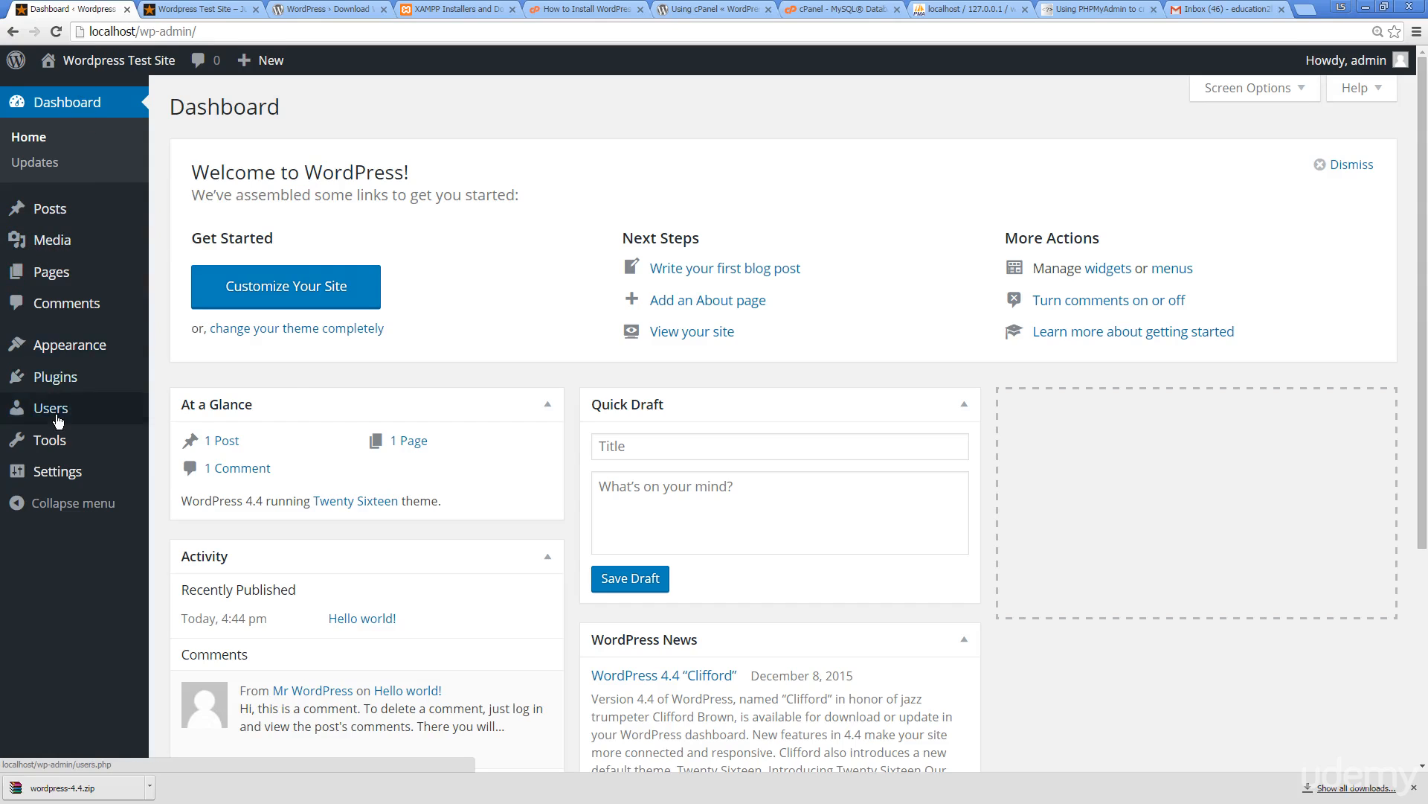
mouse_move(70, 423)
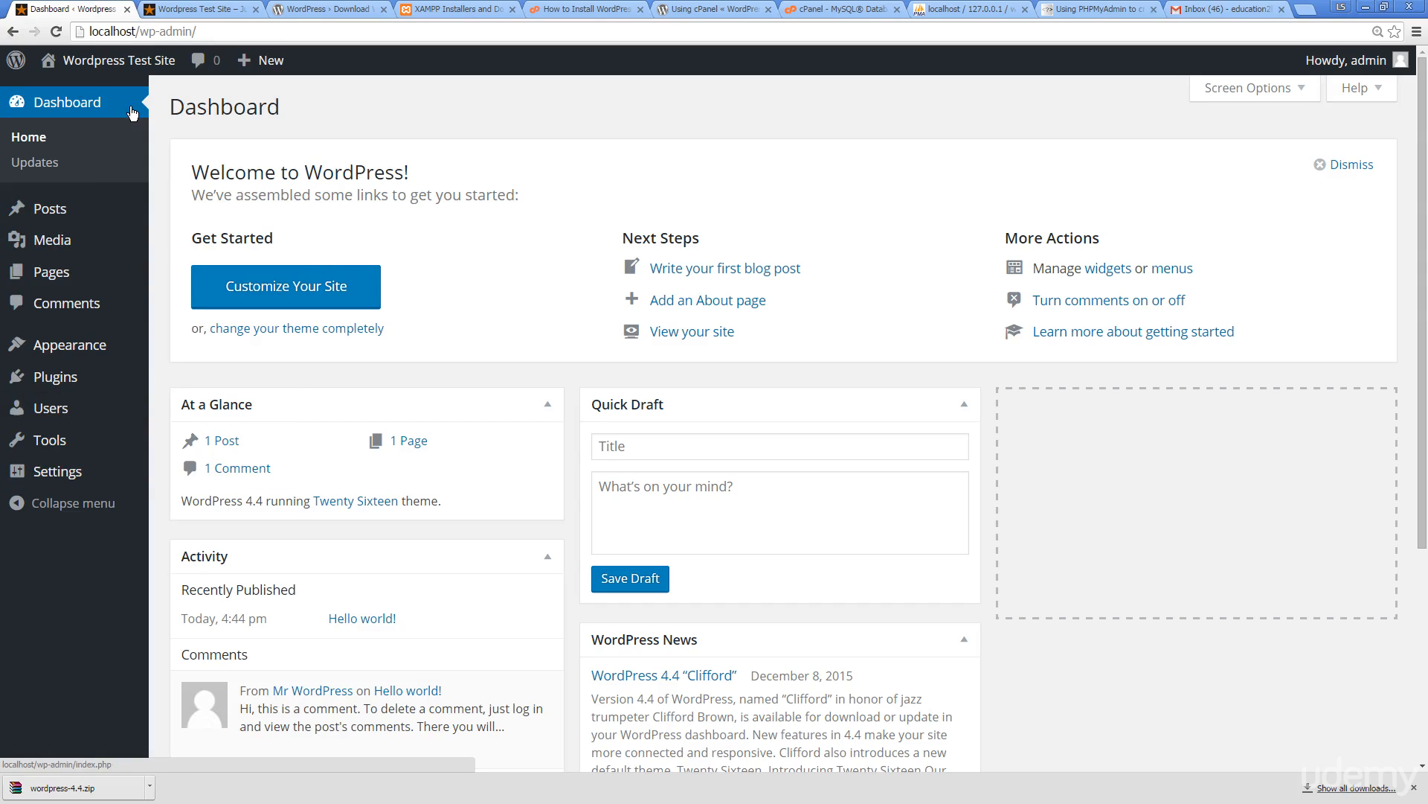